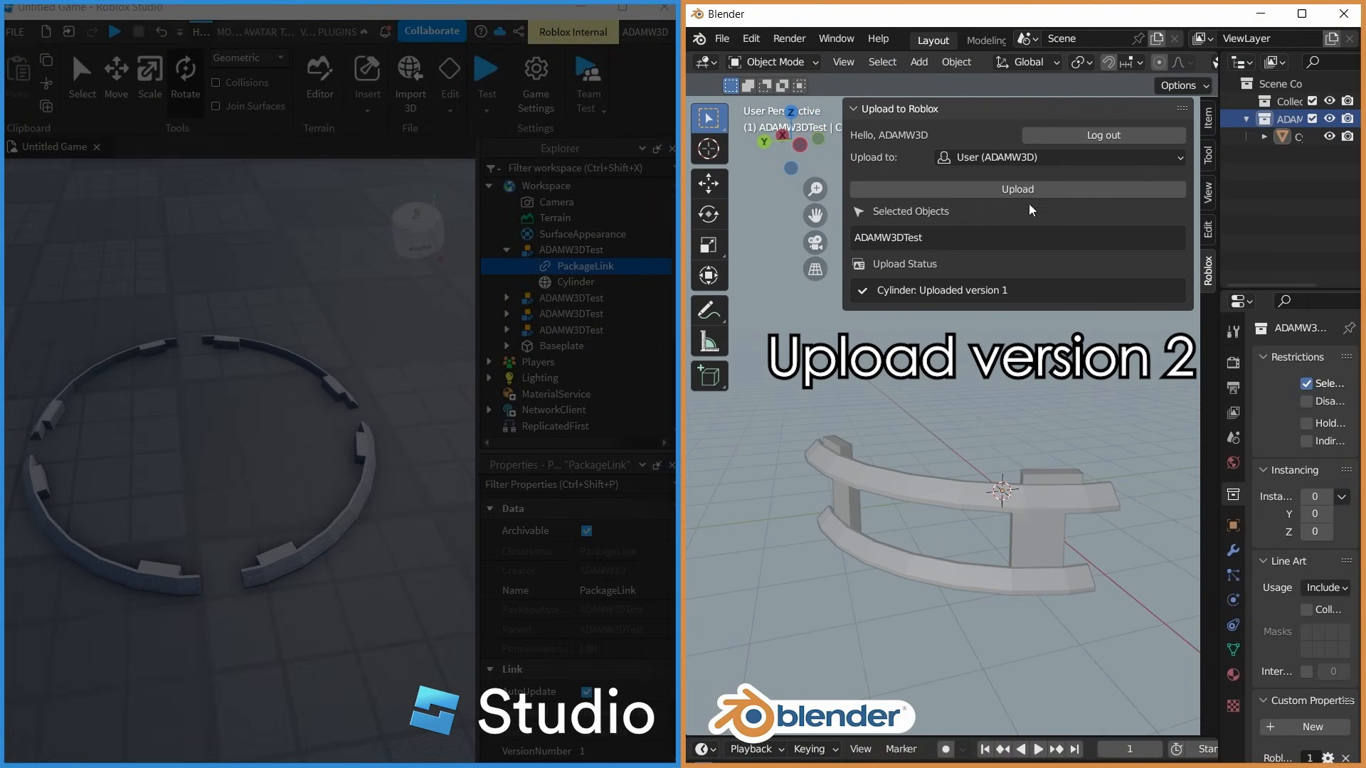
Upload the selected curved railing object from Blender to the Roblox user account
click(1029, 191)
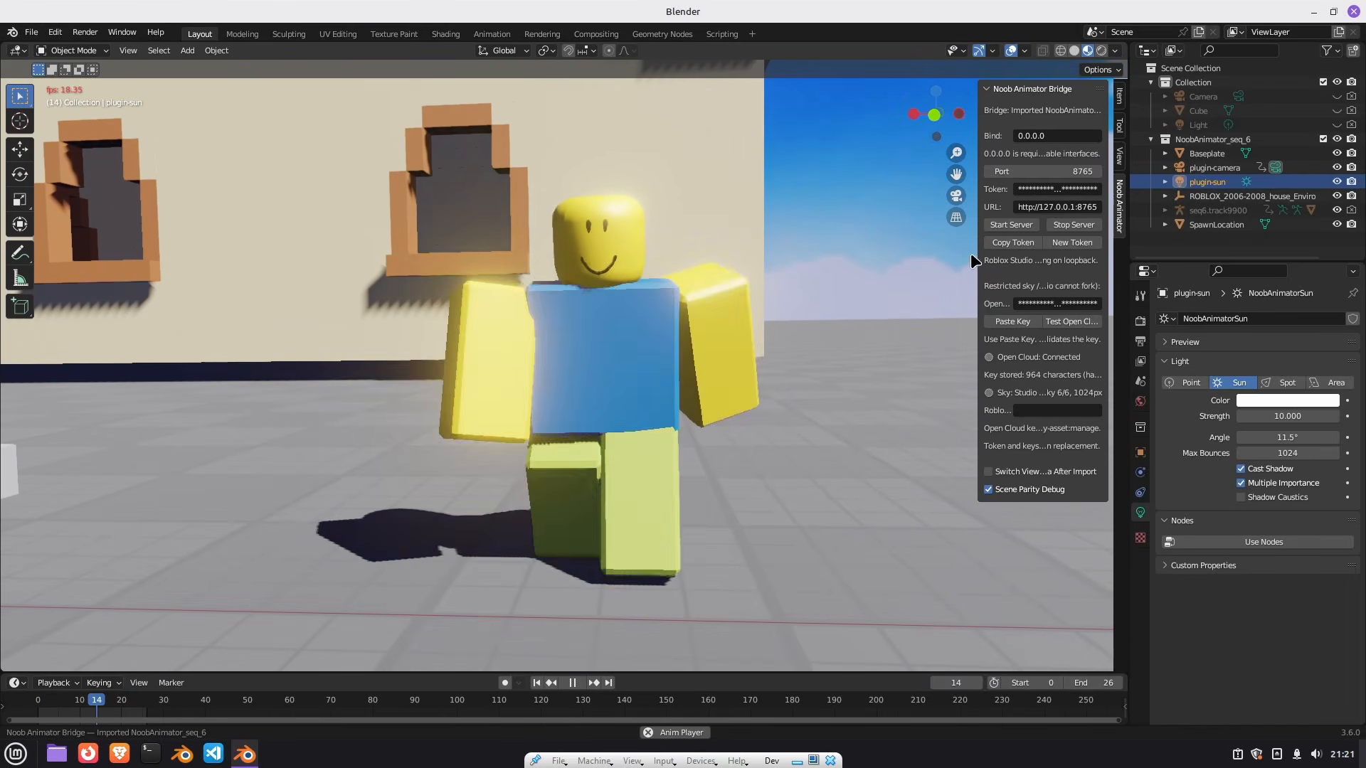
Compare the imported Noob scene in Solid and Wireframe viewport shading while the animation plays
click(1074, 51)
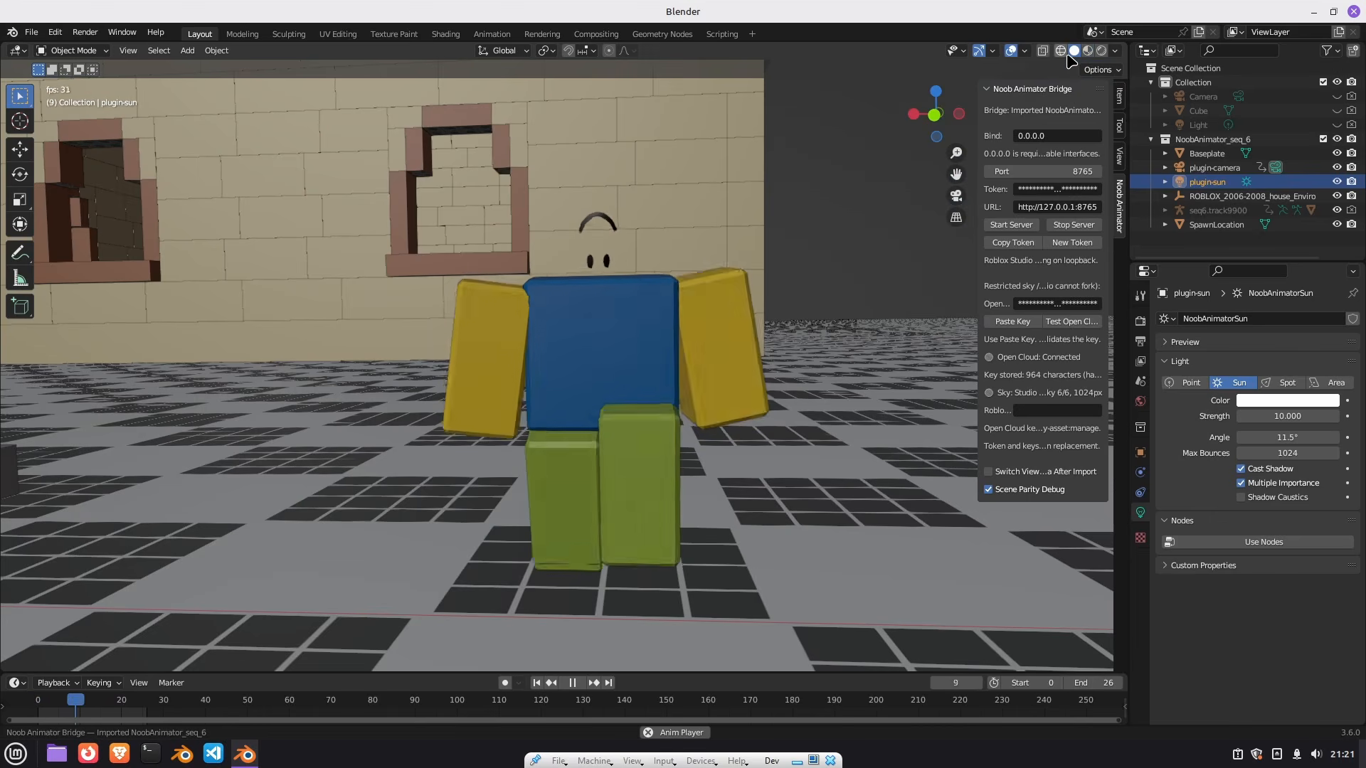
click(1063, 52)
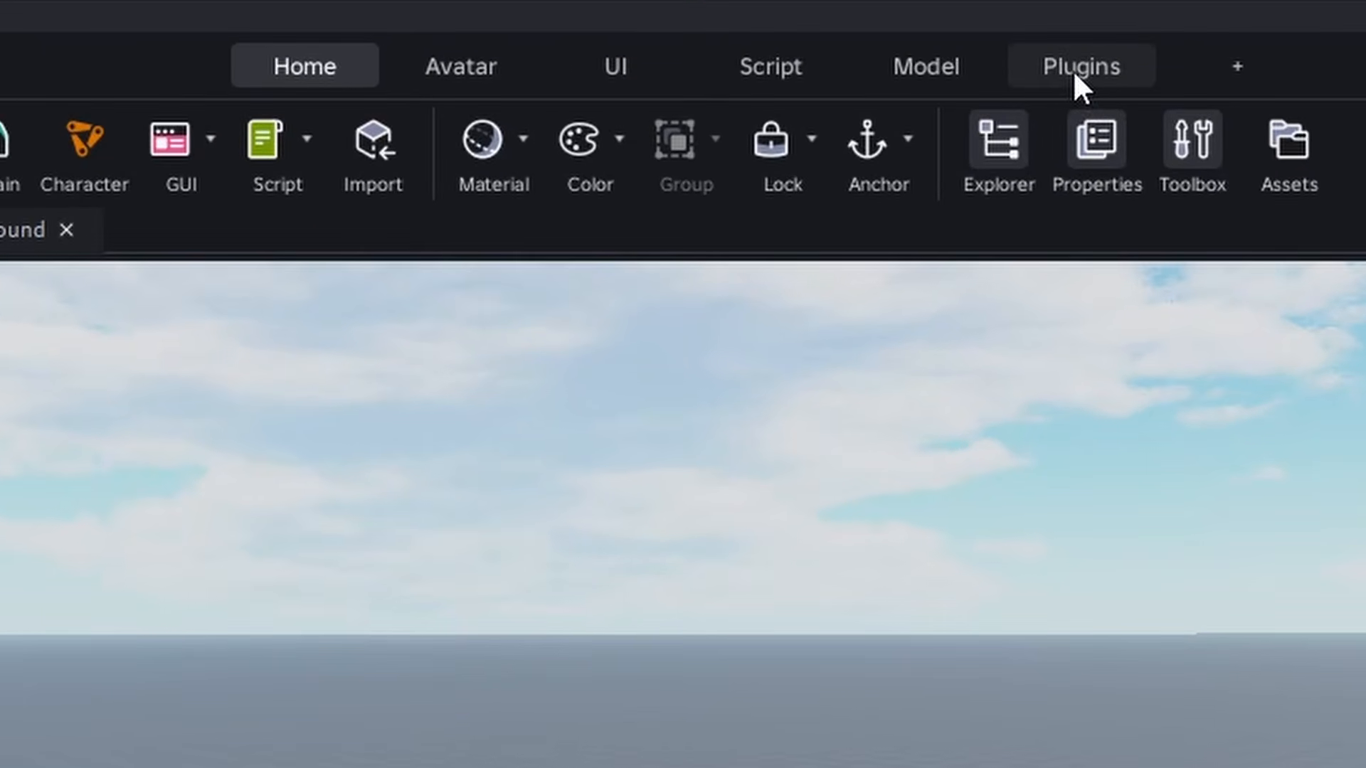
In Roblox Studio, open the recent Noob project in the Noob Animator plugin and uncheck its CAMERA track
click(1074, 74)
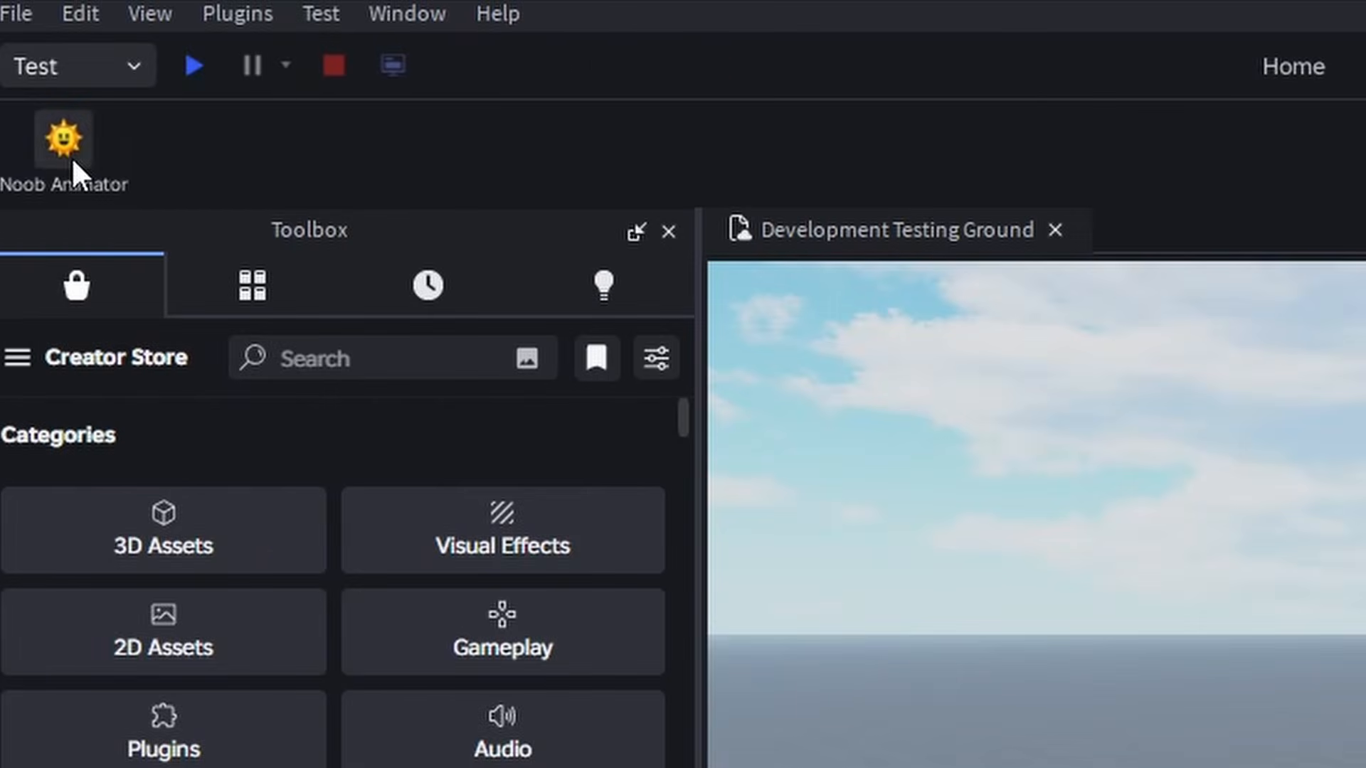
click(36, 79)
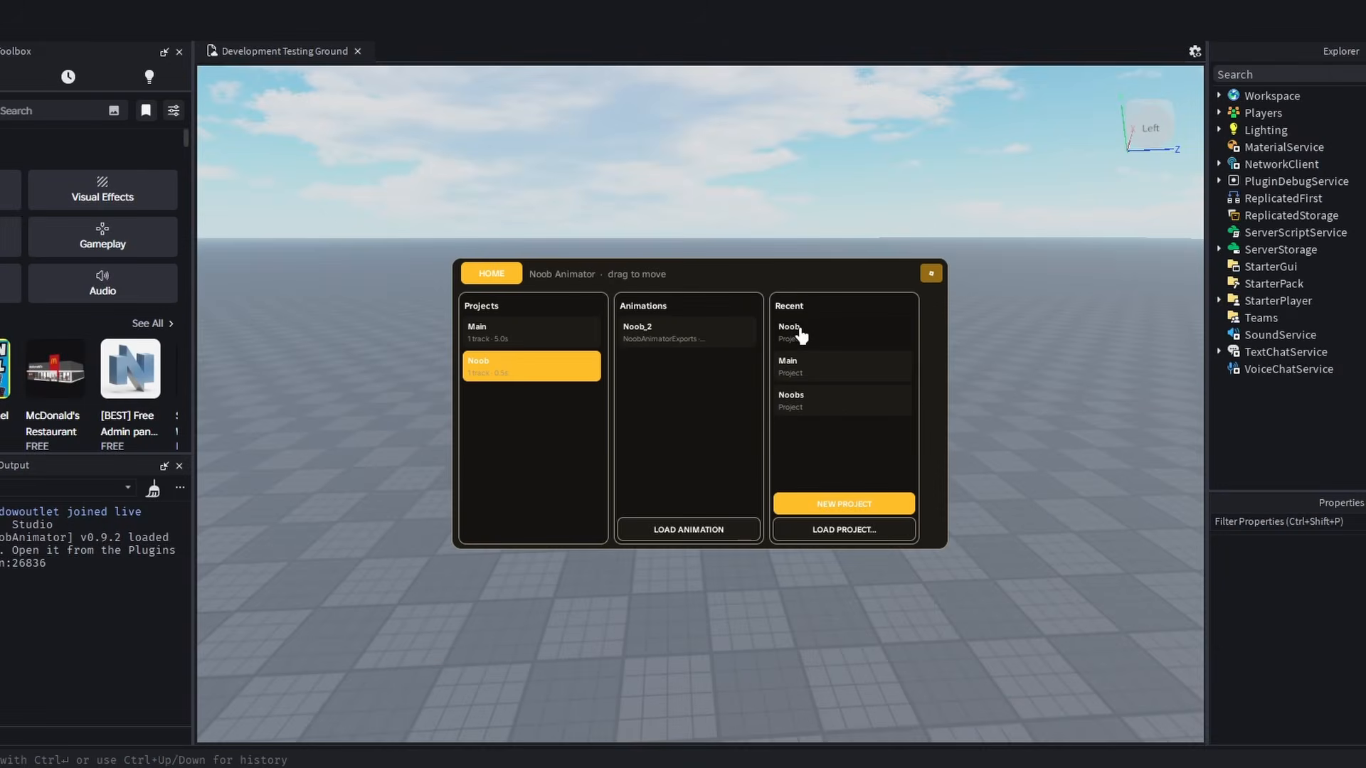
click(802, 335)
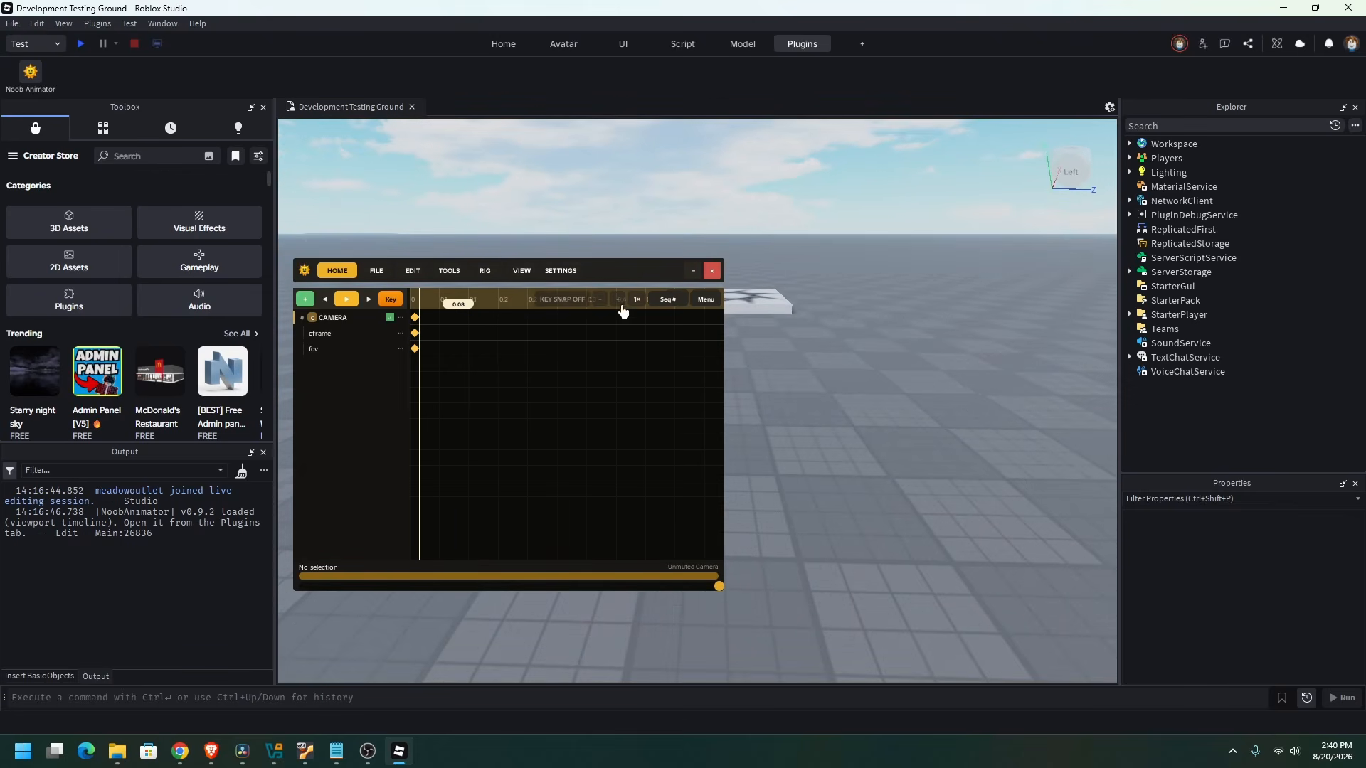
click(390, 319)
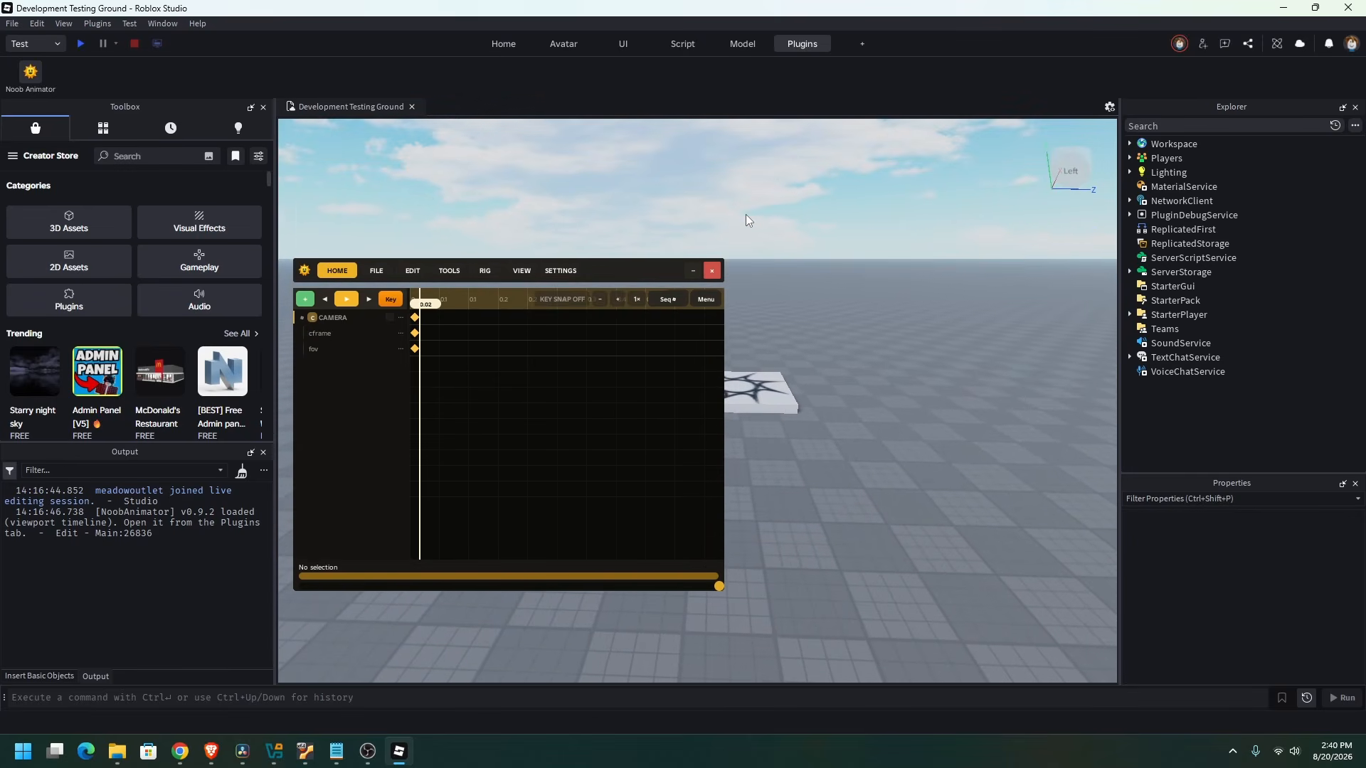
Search the Creator Store for "sky" and insert the free Obby Sky into the place
click(152, 156)
click(242, 283)
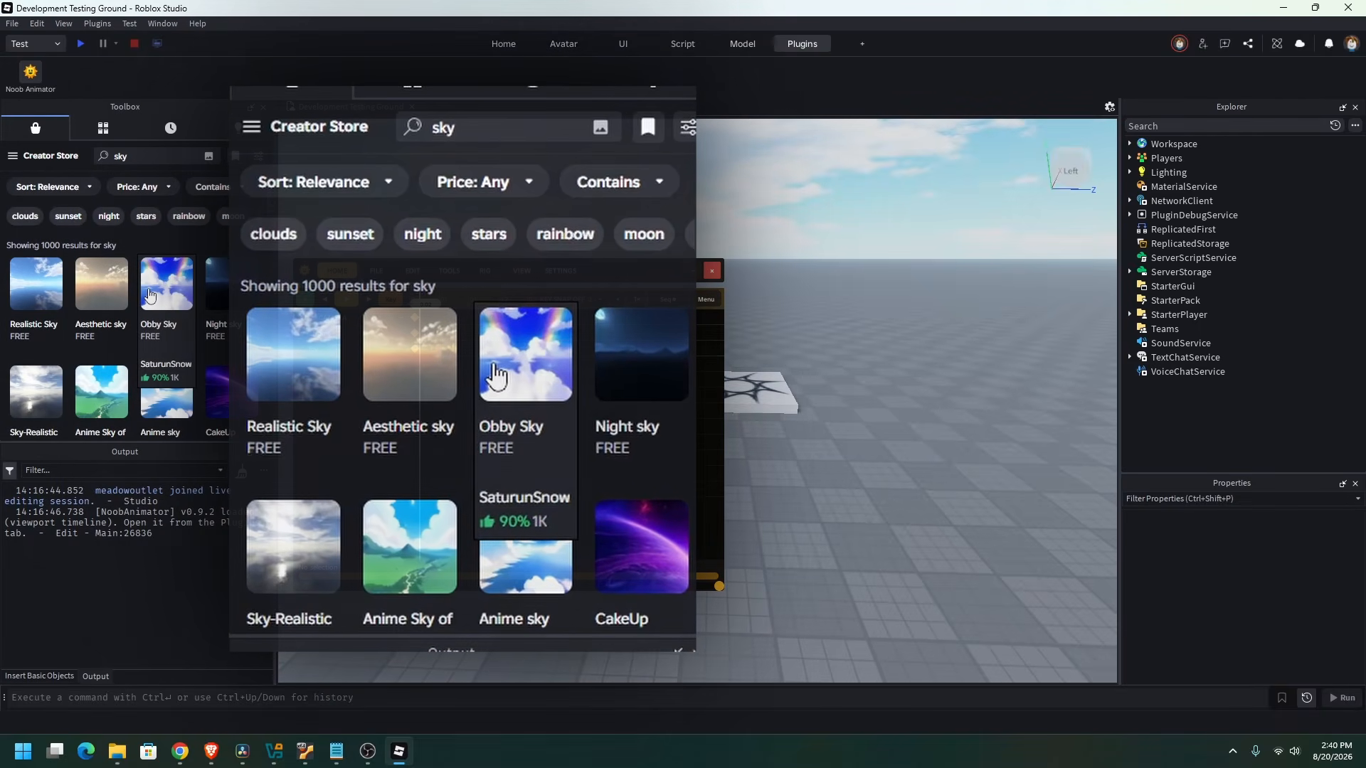
click(166, 285)
Search the Creator Store for "noob" and place the Noob NPC model in the scene beside the animator window
click(142, 156)
text(noob)
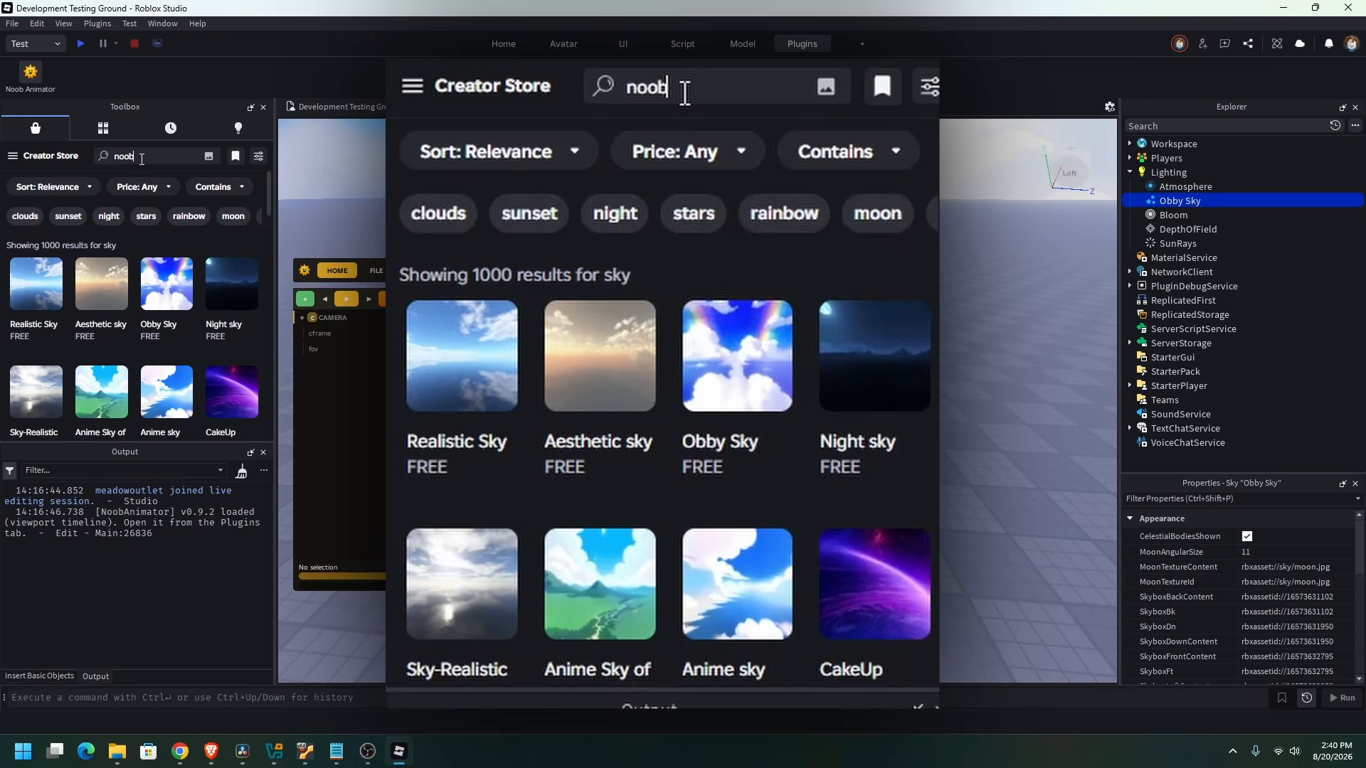
key(Return)
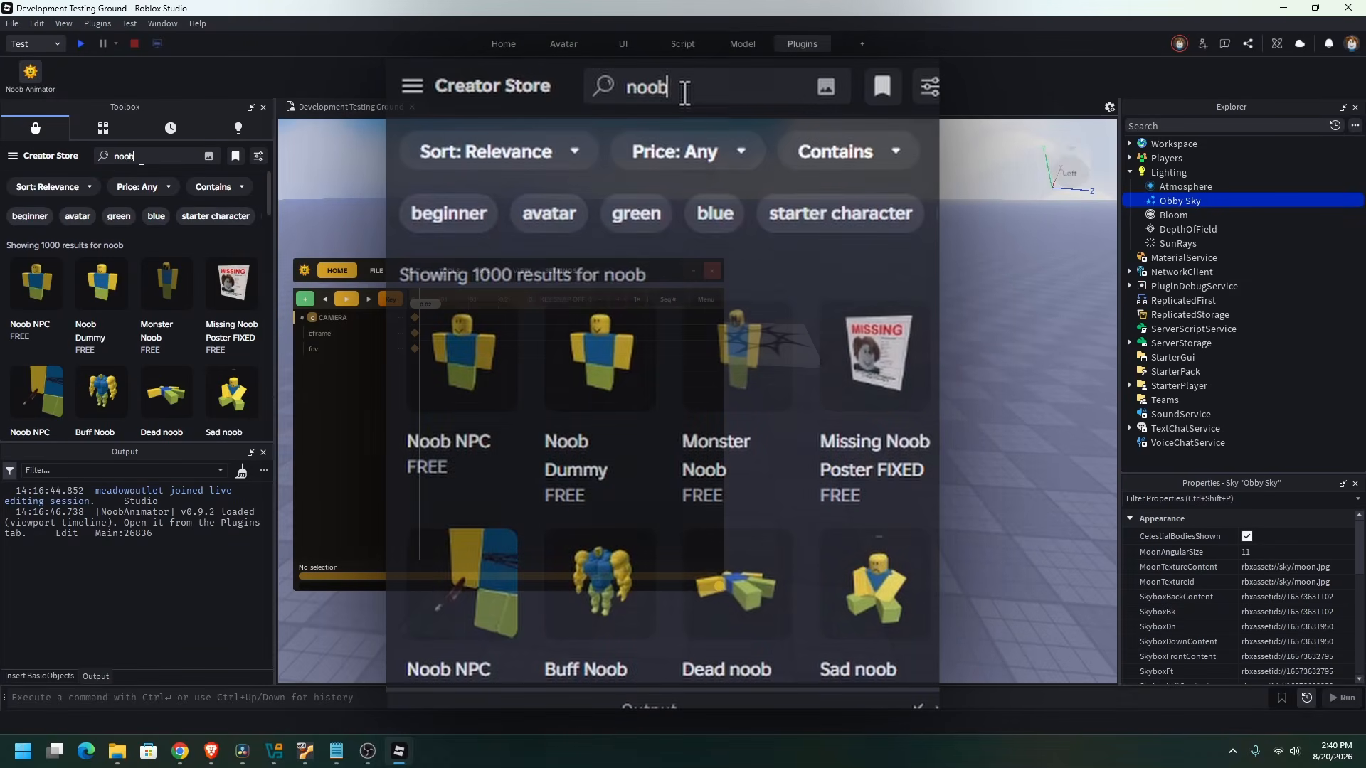
drag(45, 279, 813, 434)
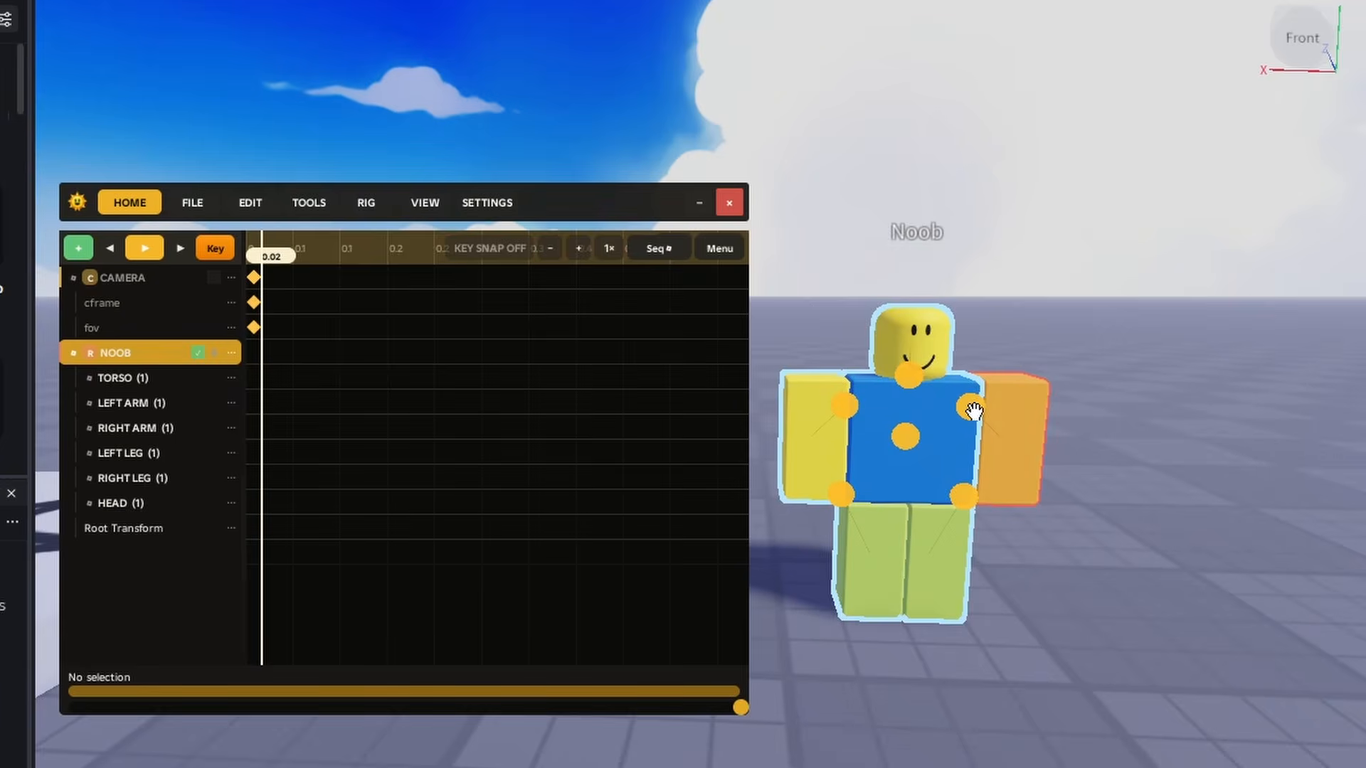
Pose the Noob rig's left arm at 0.02 on the timeline using its rotation rings
click(866, 396)
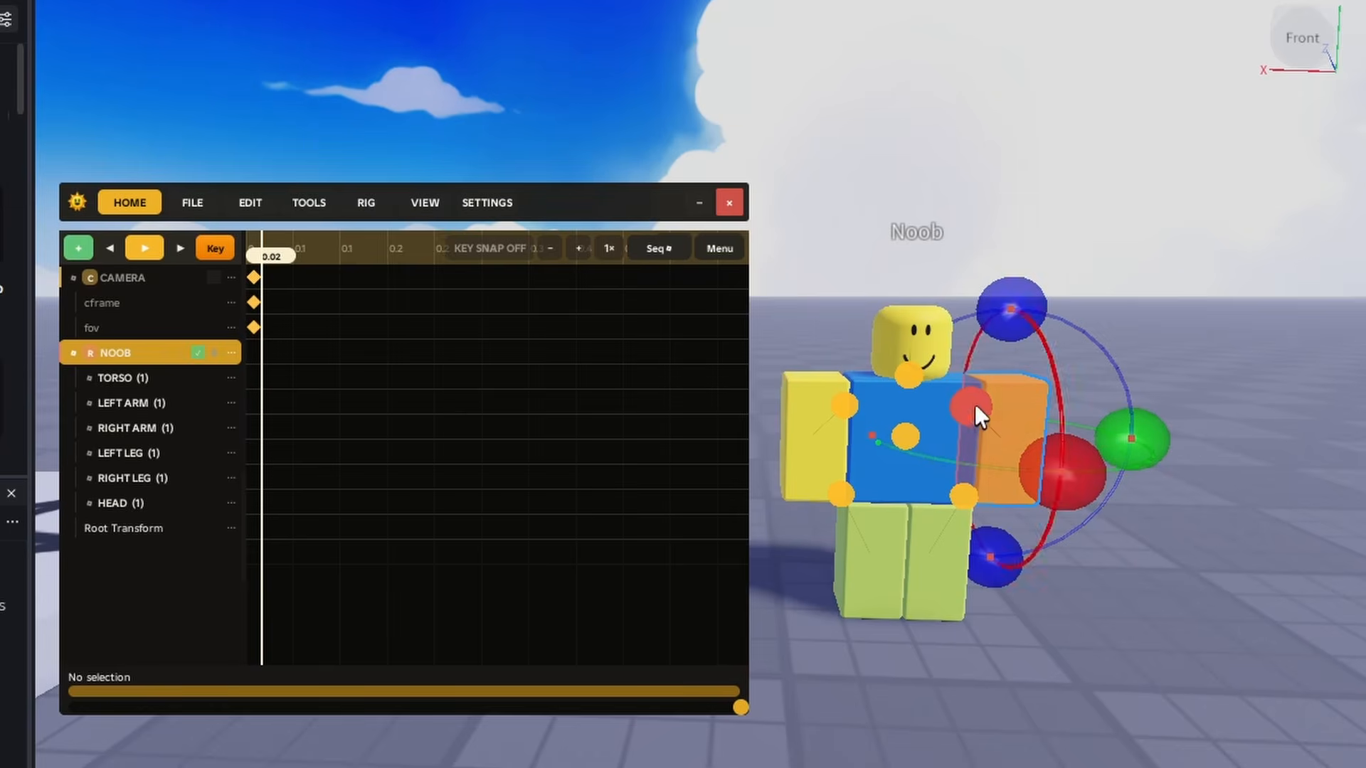
drag(1052, 318, 1080, 286)
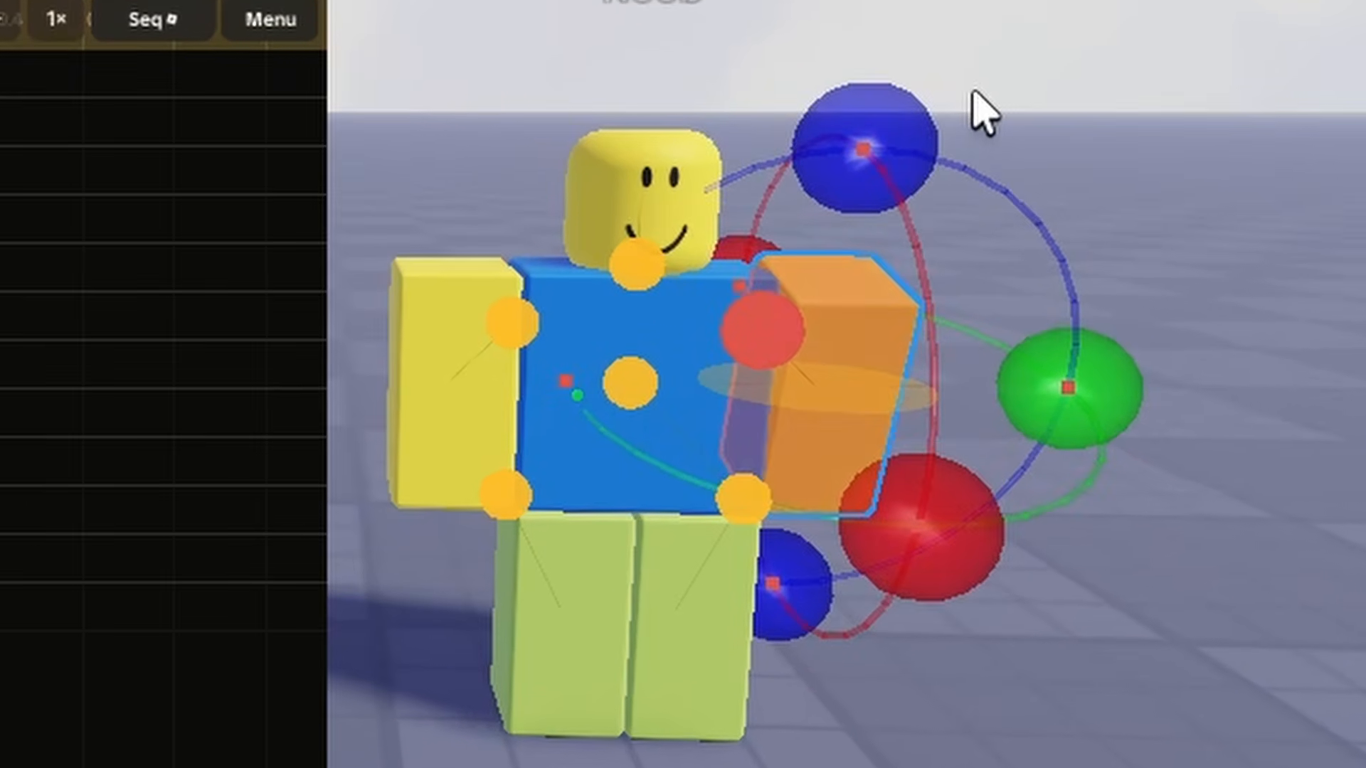
drag(984, 110, 886, 21)
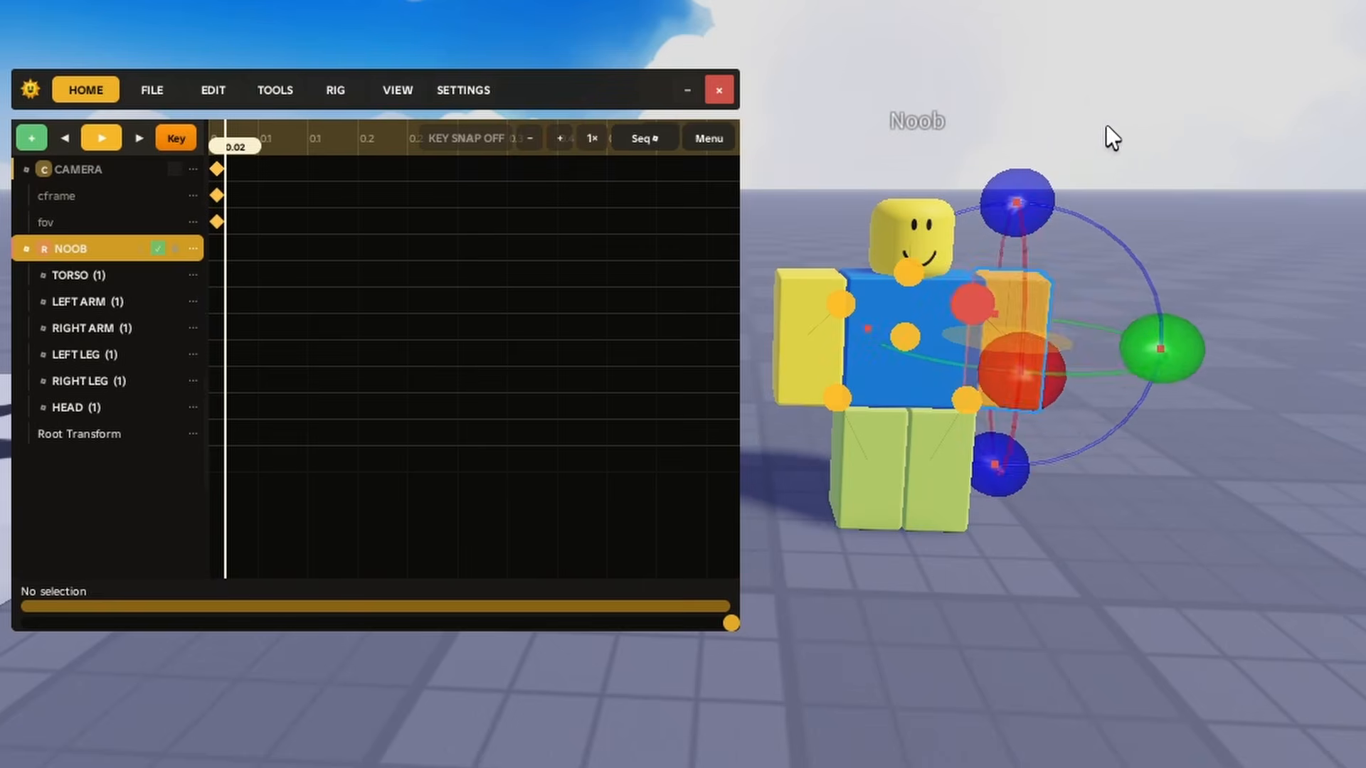
drag(1112, 137, 1044, 161)
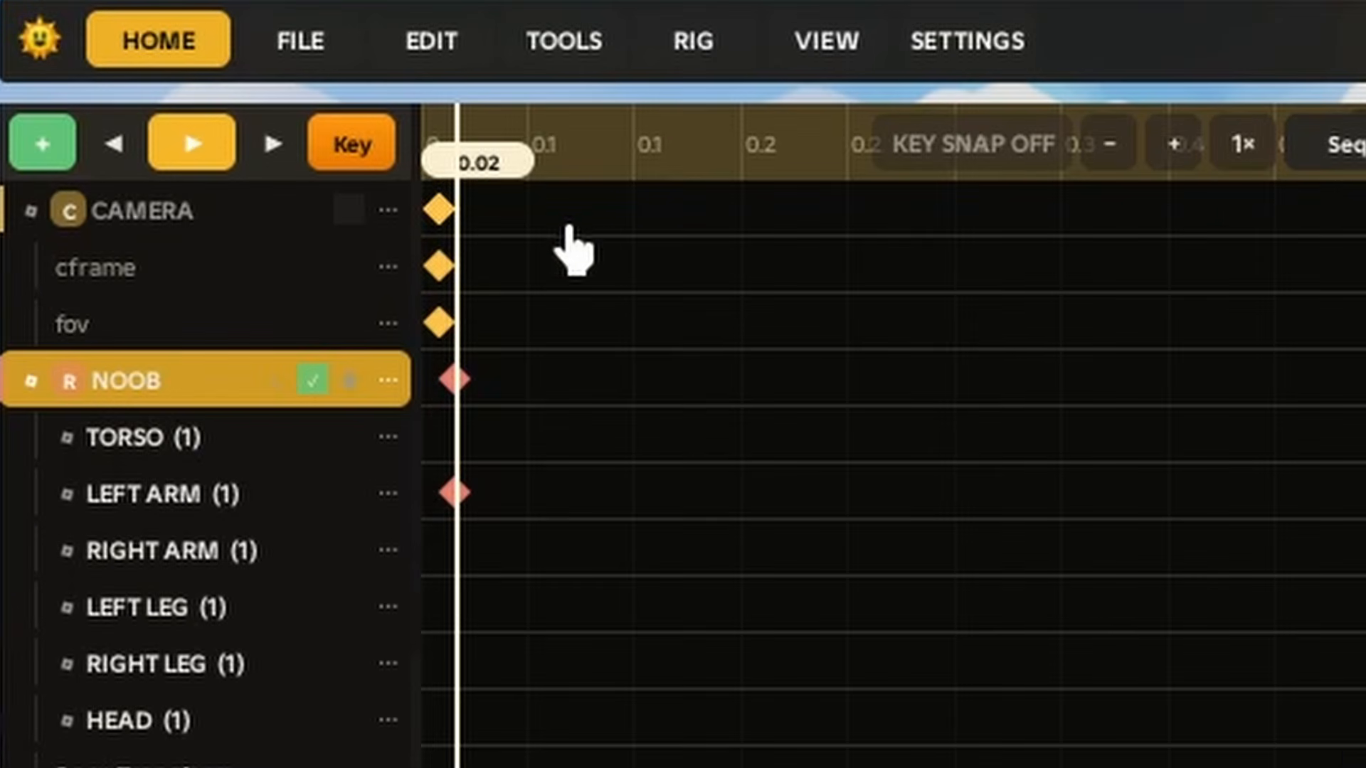
Move the playhead to about 0.2 and activate rotation for another pose of the Noob rig
drag(607, 188, 770, 191)
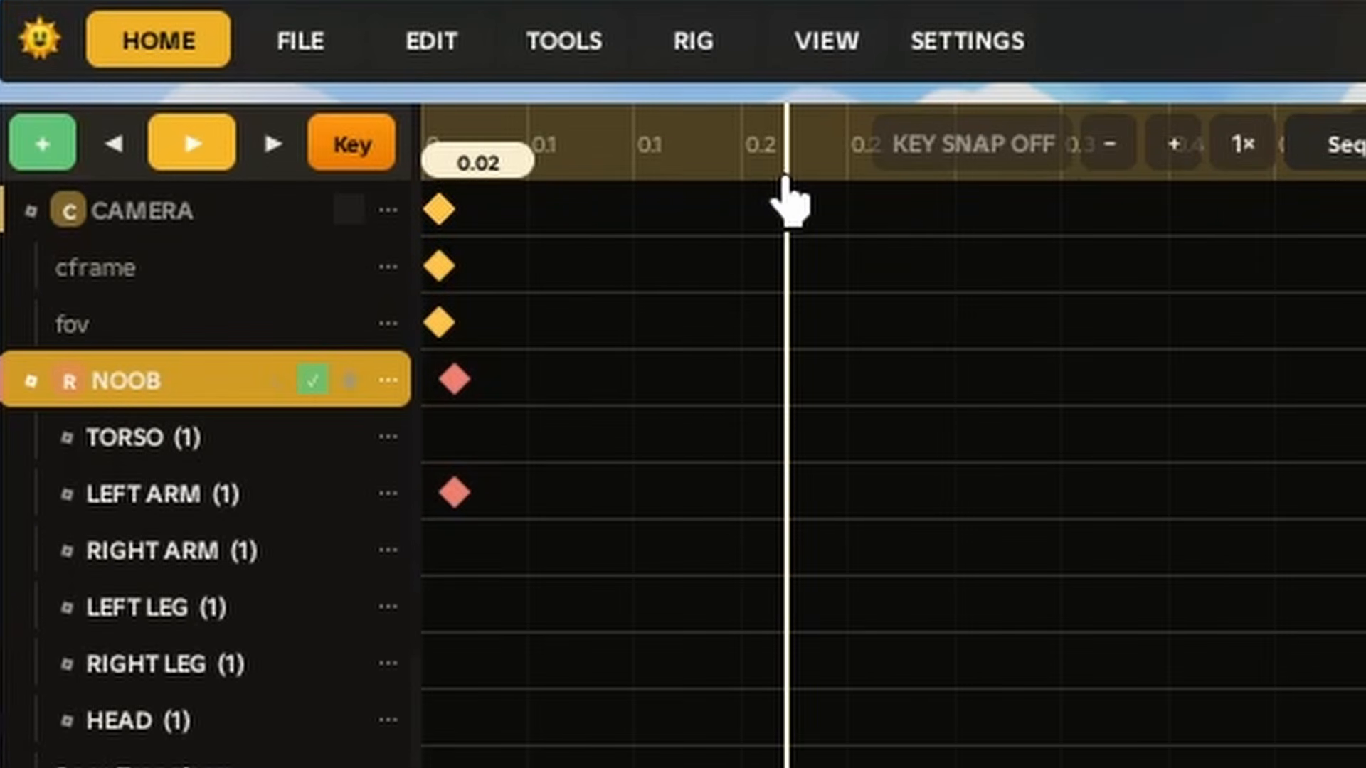
key(r)
click(1027, 322)
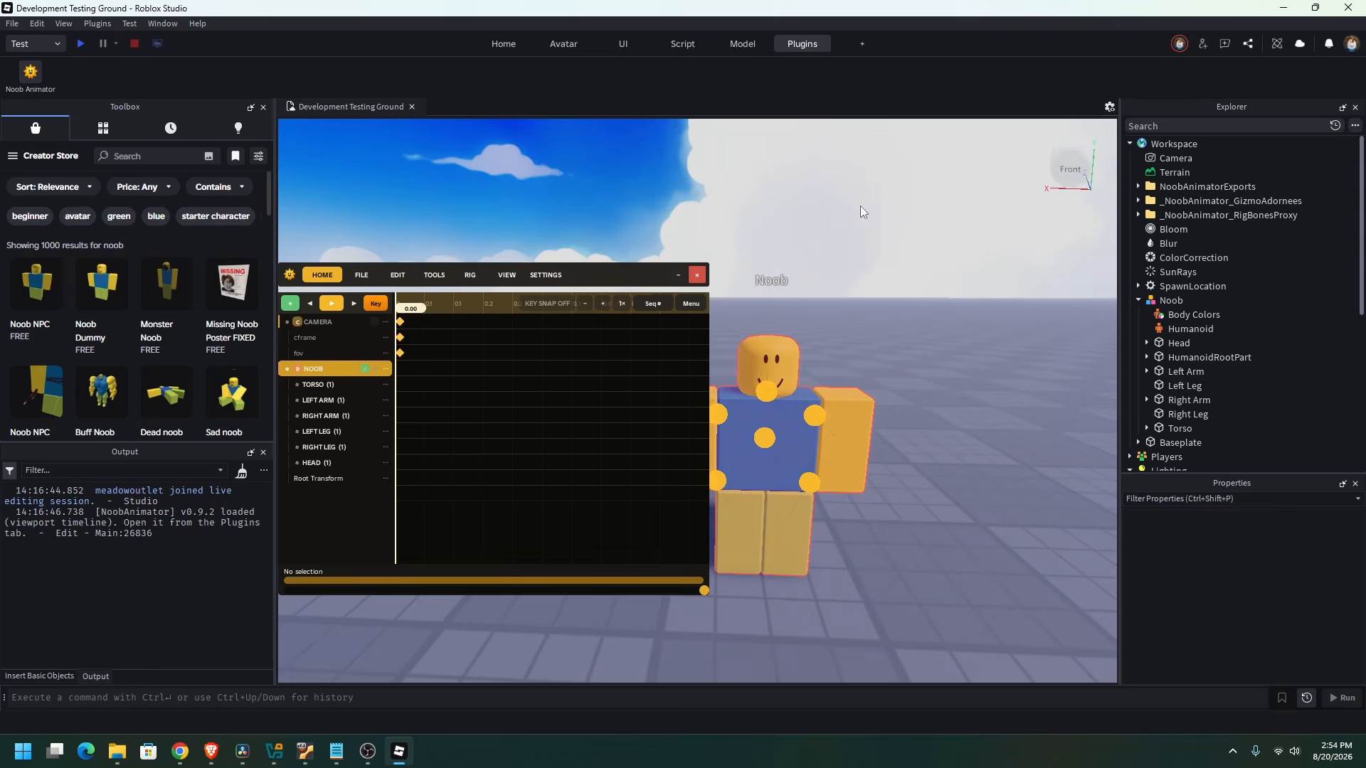
Search the Creator Store for "animation" and place the free Best Walk animation model in the scene behind the Noob
click(158, 156)
click(161, 229)
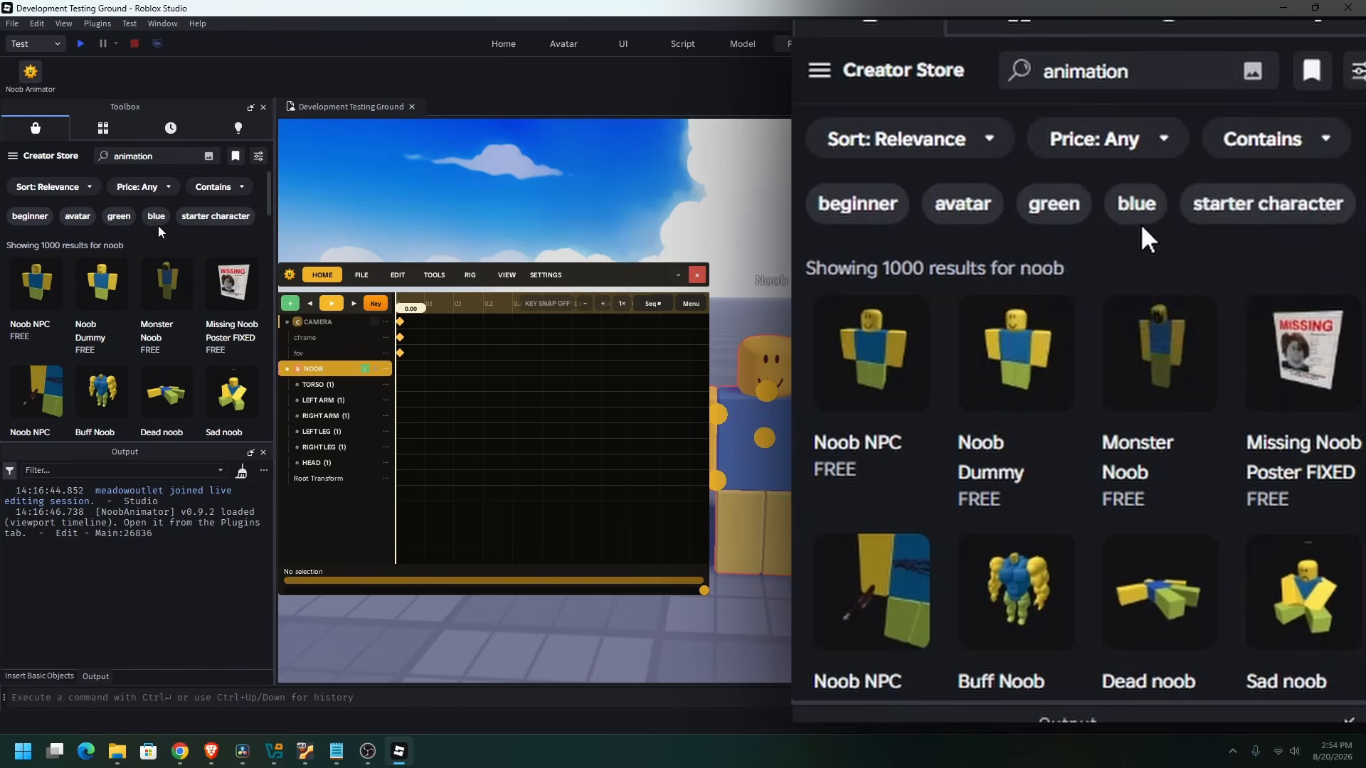
drag(42, 287, 952, 389)
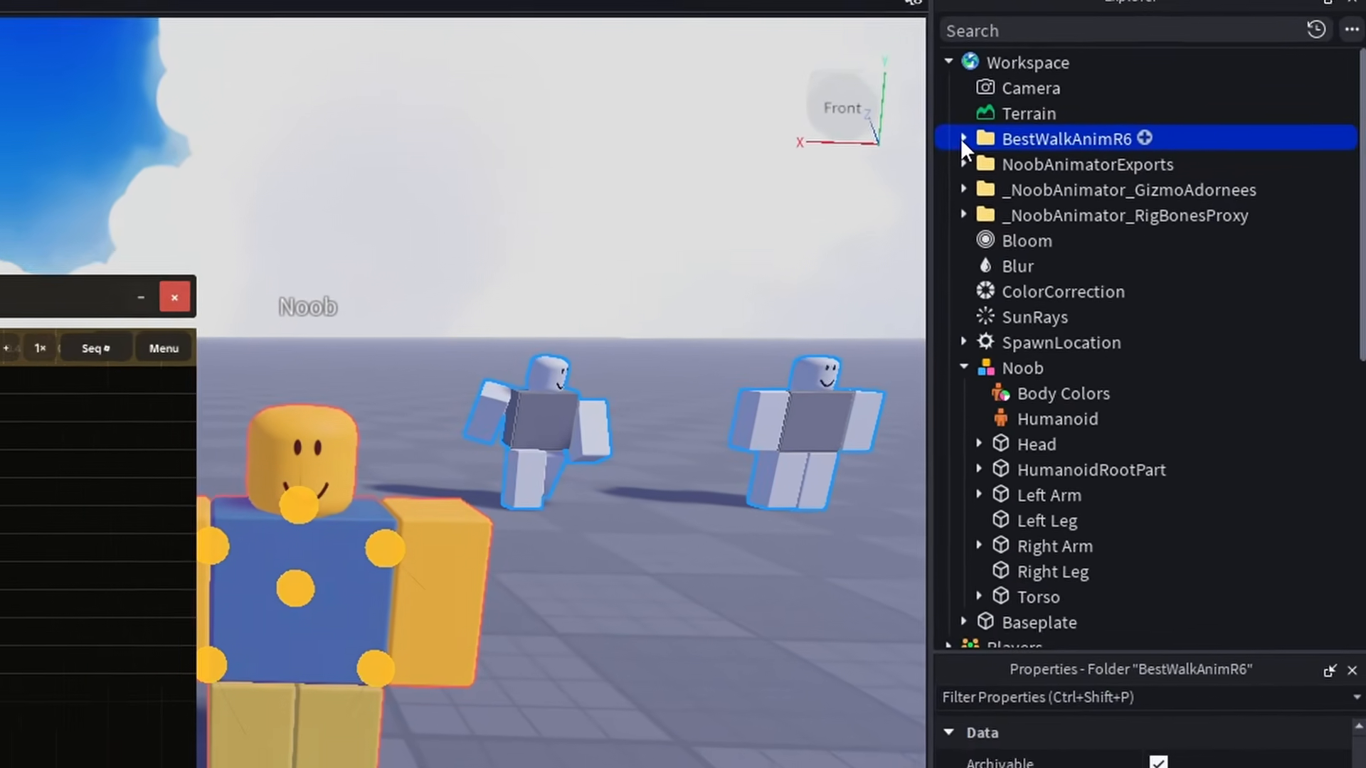
Expand BestWalkAnimR6, its R6 rig and AnimSaves, and select the Walk3 keyframe sequence
click(1138, 186)
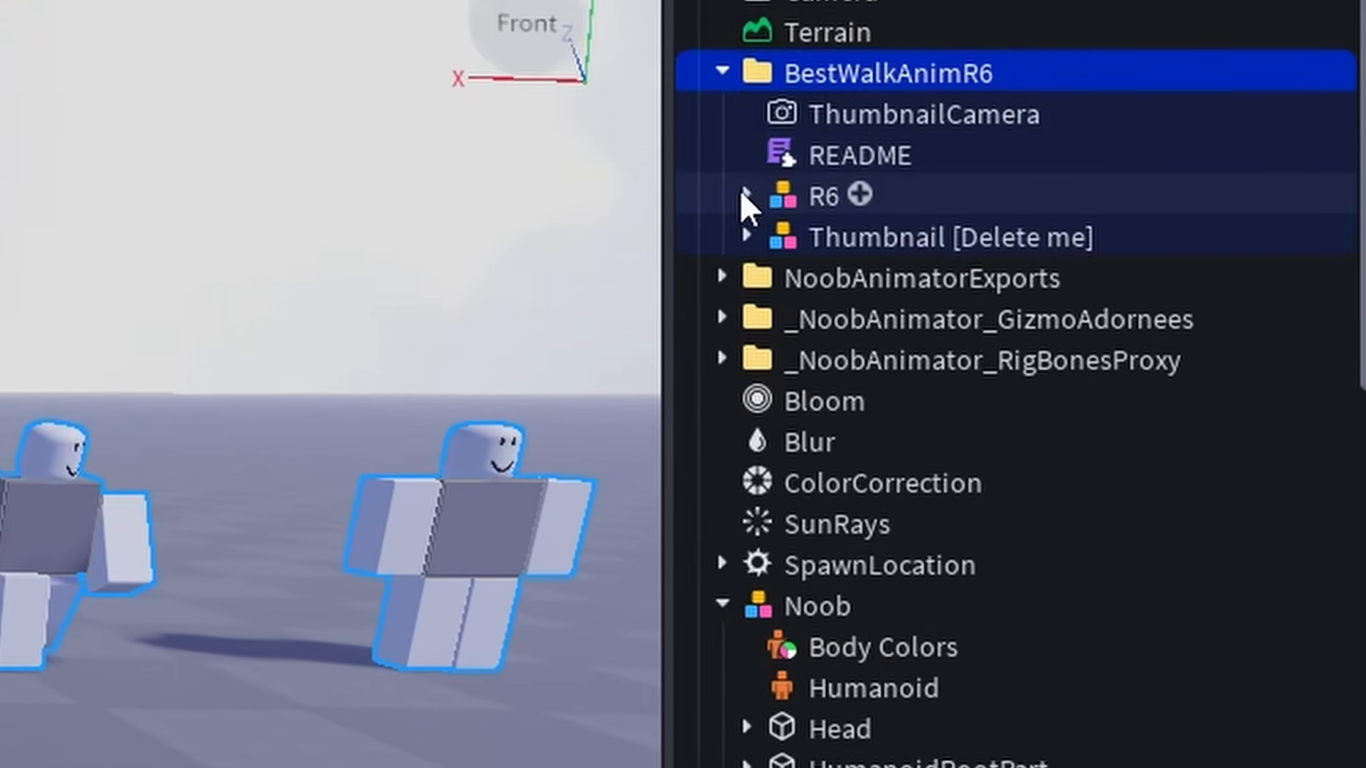
click(901, 209)
click(623, 235)
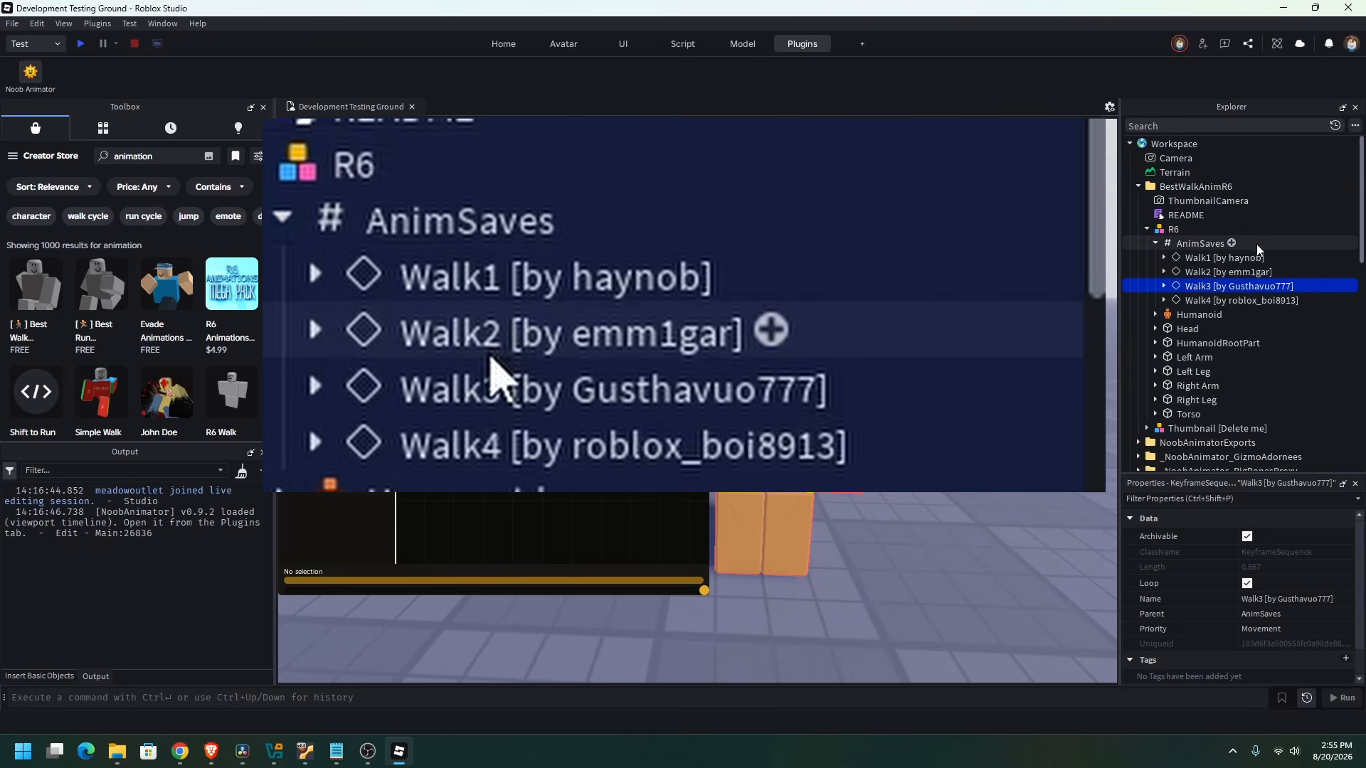
click(808, 384)
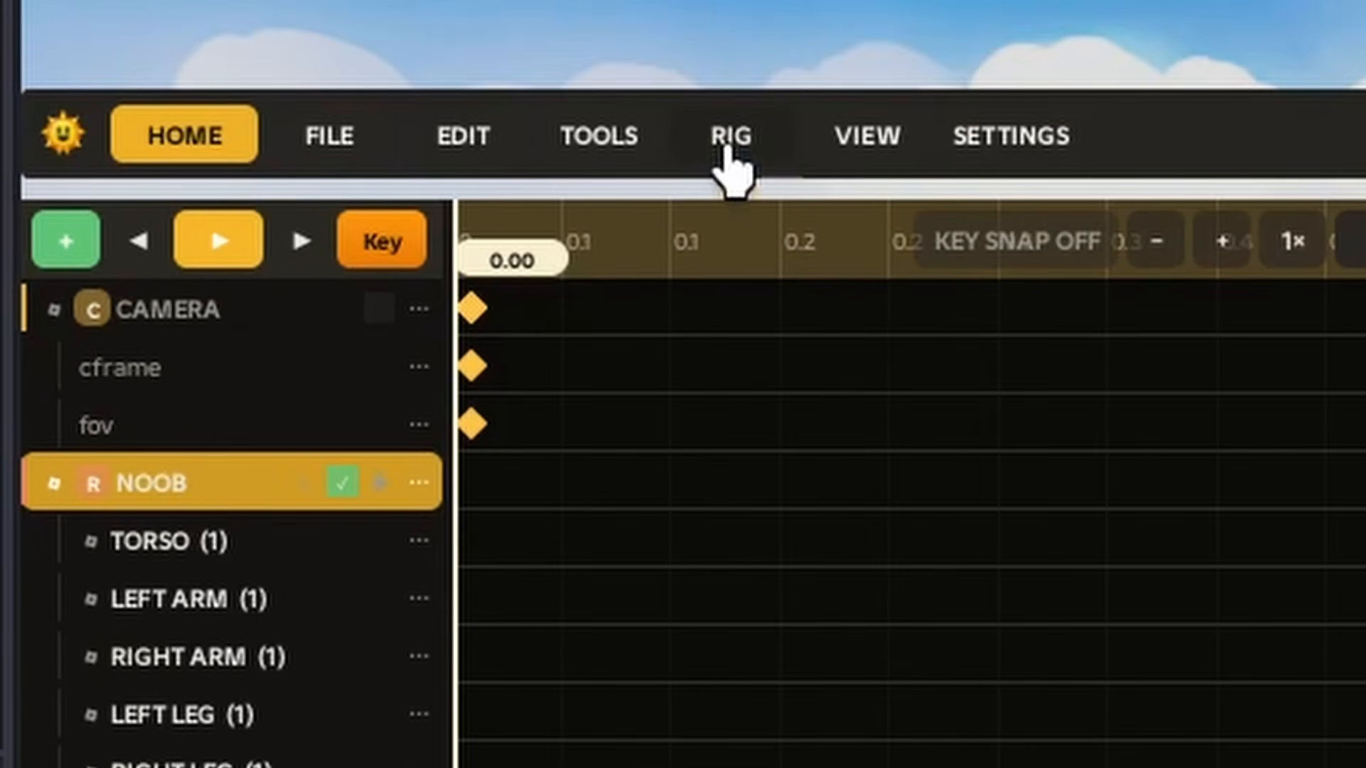
Import the selected walk KeyframeSequence onto the NOOB track and play back the animation
click(637, 95)
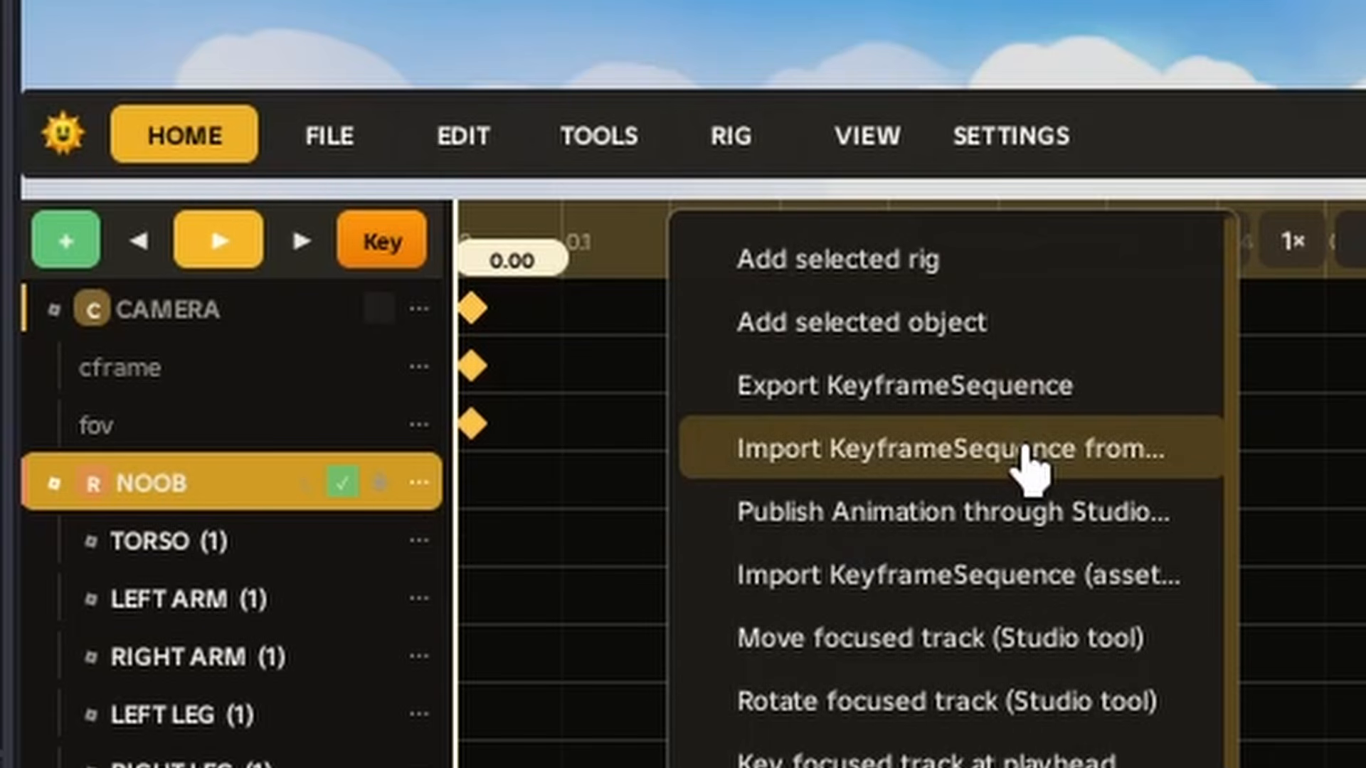
click(1025, 455)
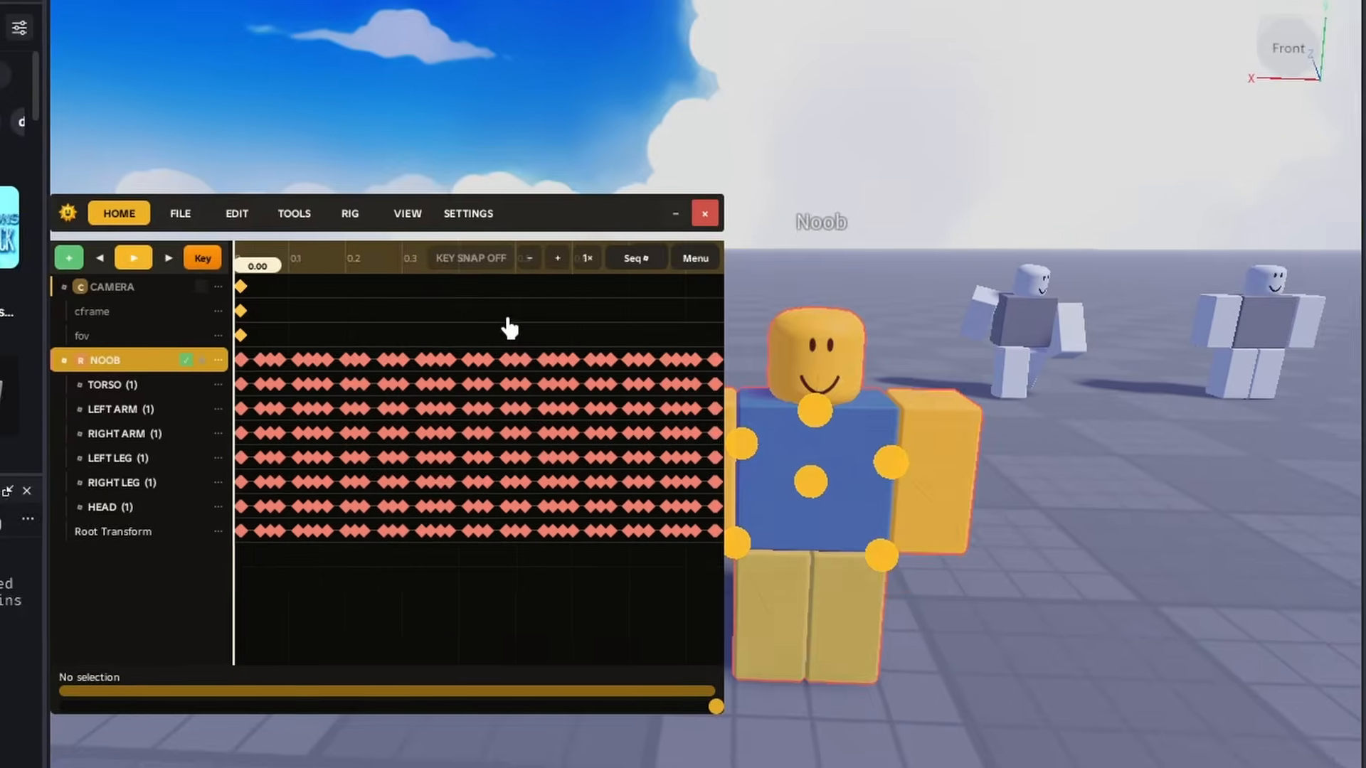
key(space)
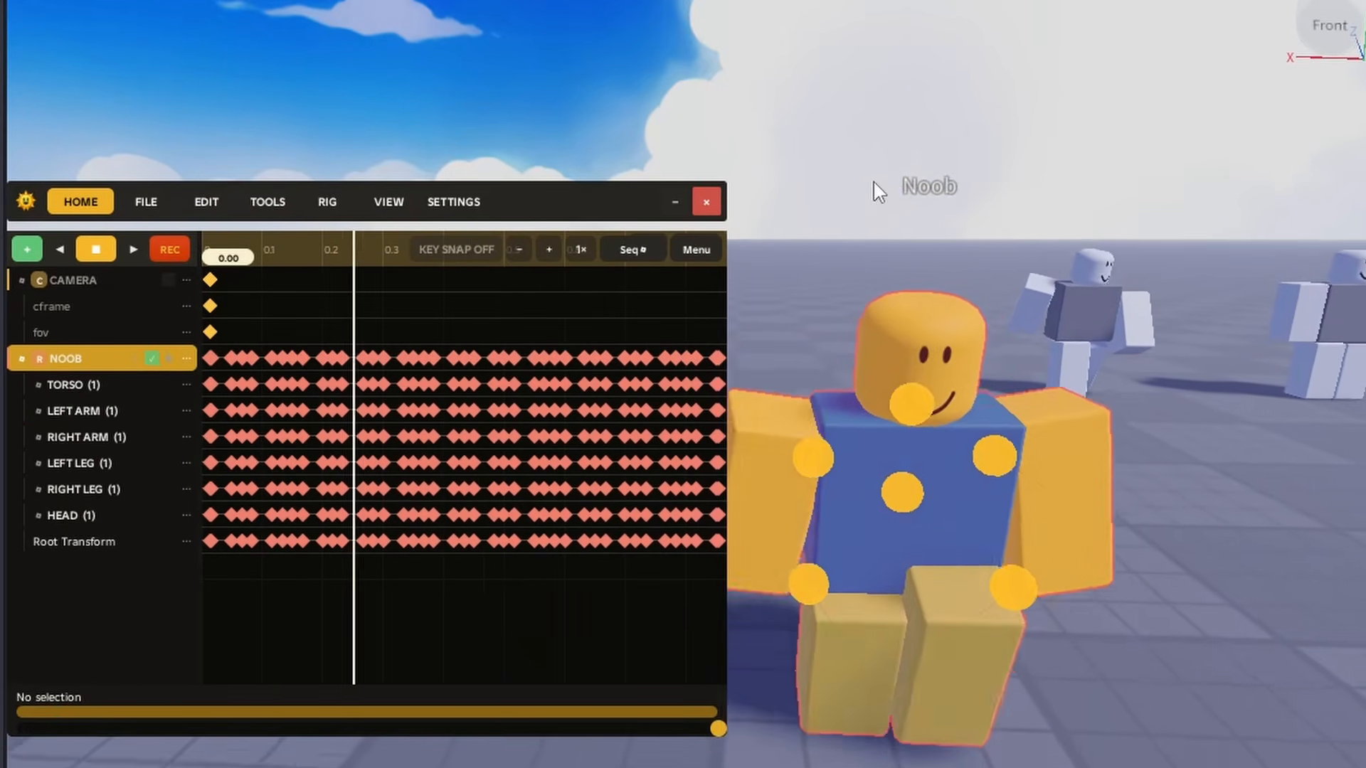
key(s)
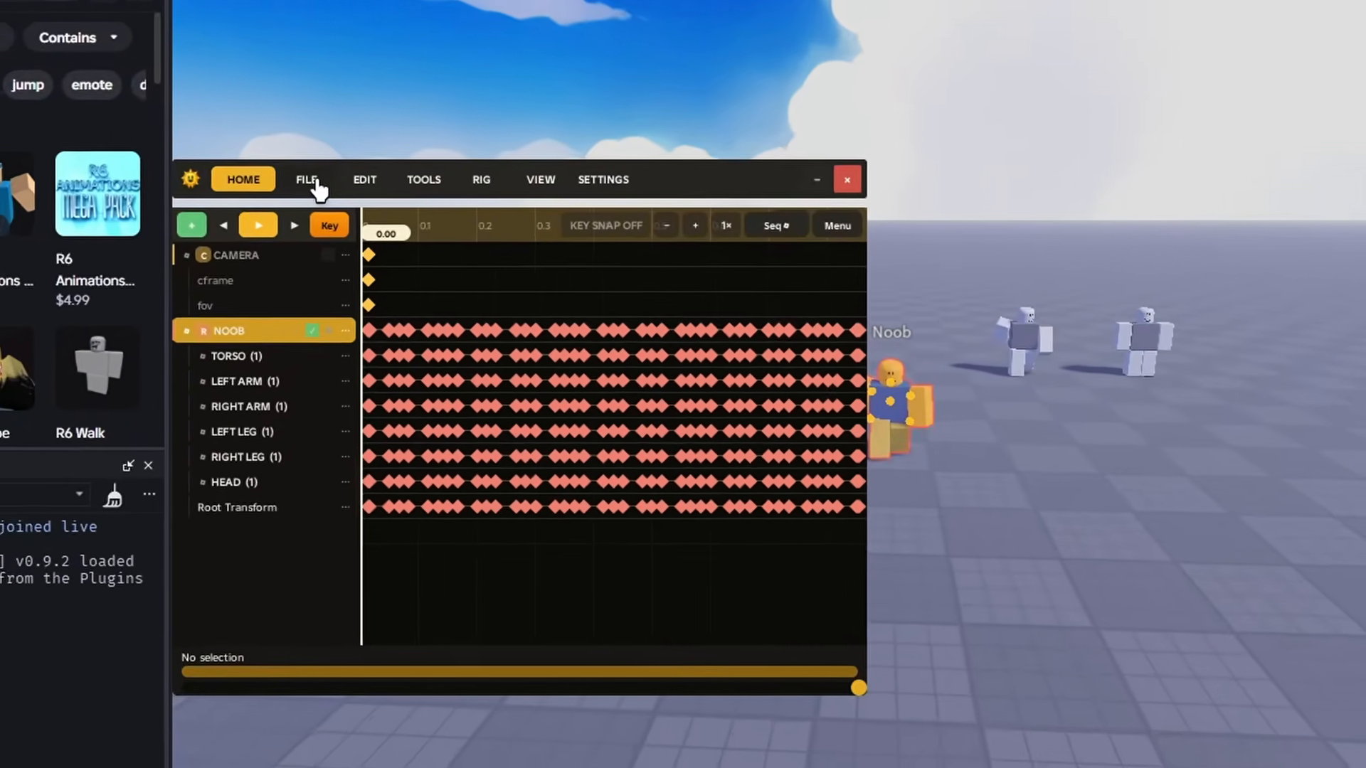
click(210, 223)
click(504, 569)
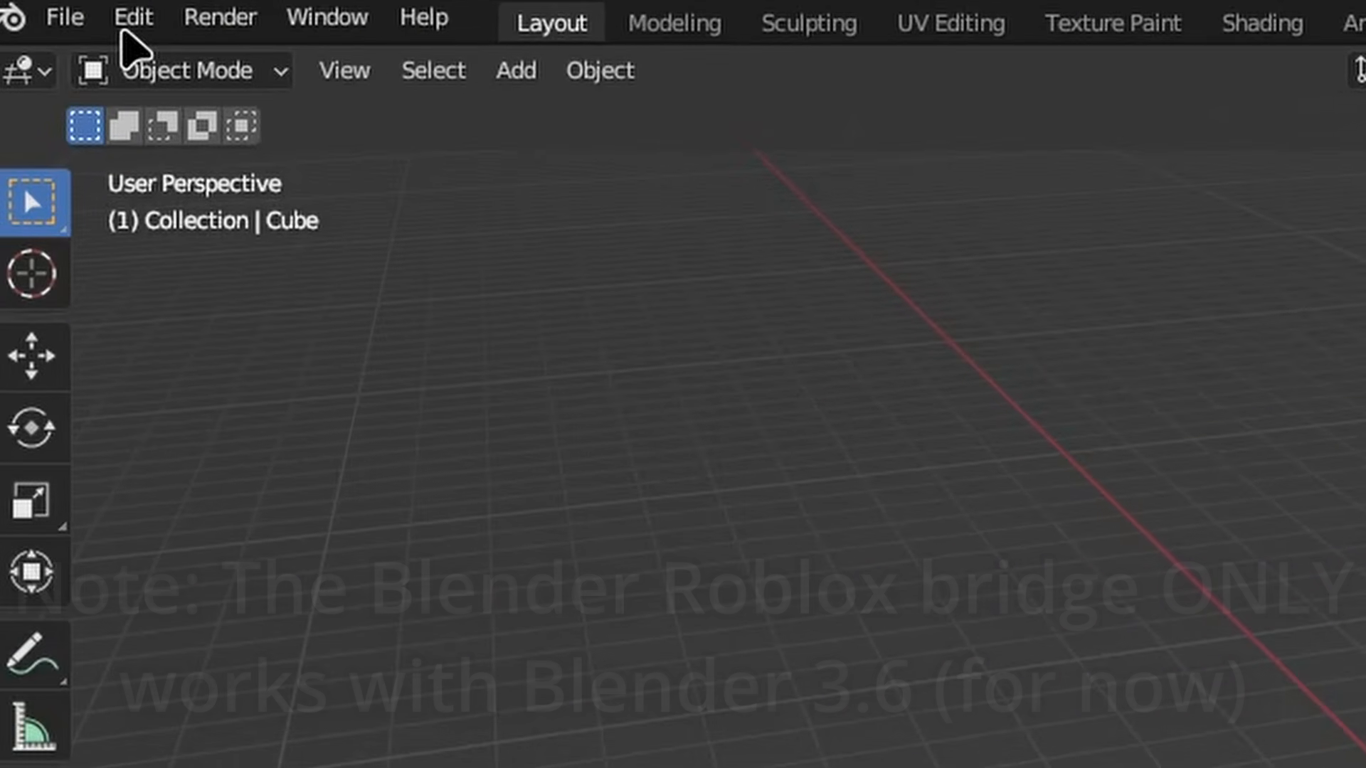
Switch to Blender and install the add-on noob_animator_blender_bridge.zip from the build folder through the preferences
click(133, 25)
click(308, 610)
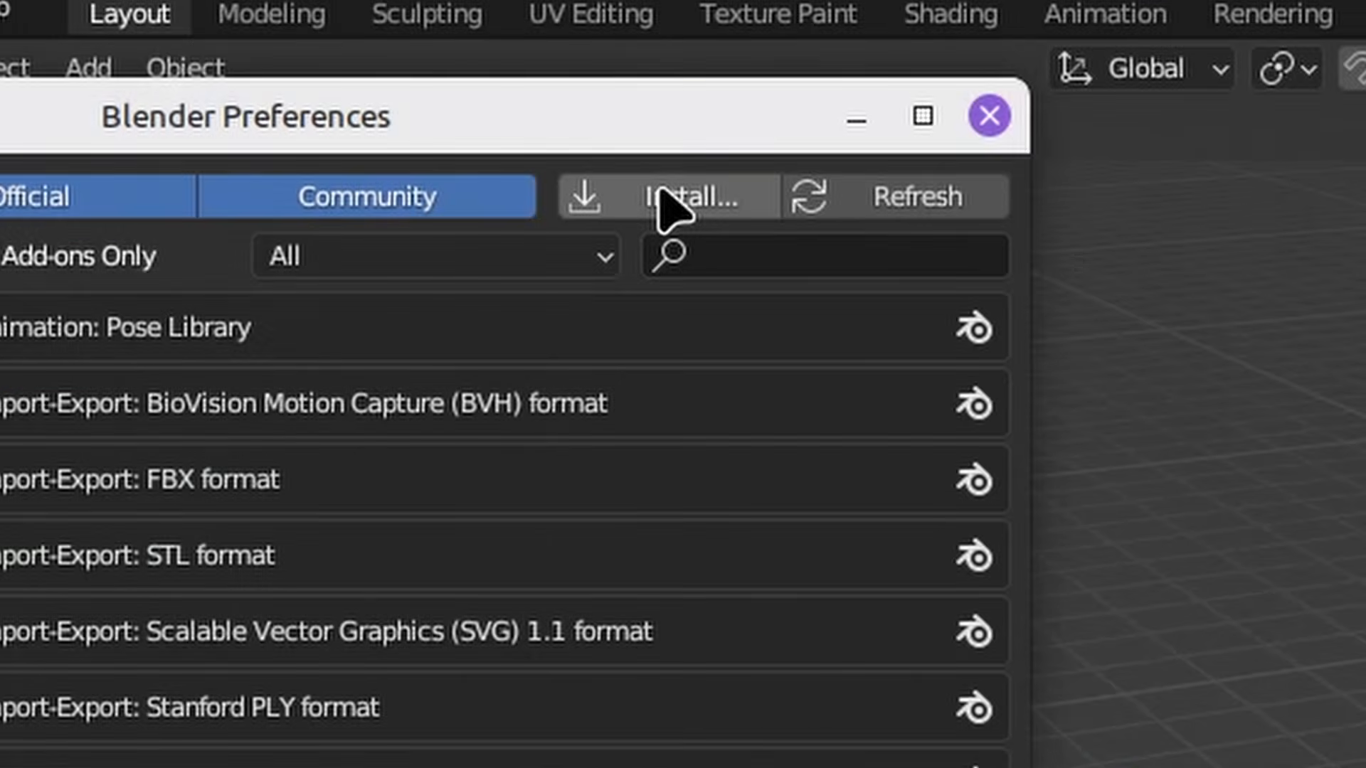
click(797, 121)
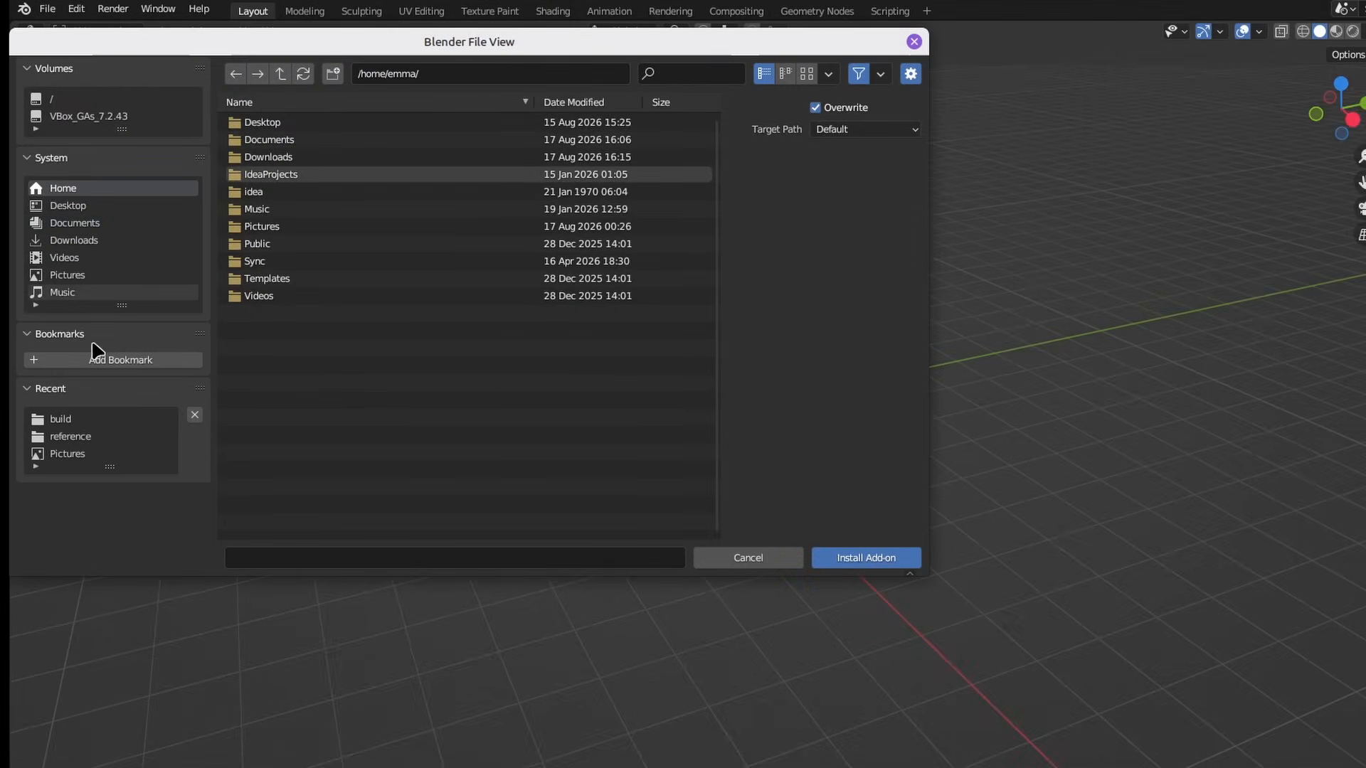
click(95, 420)
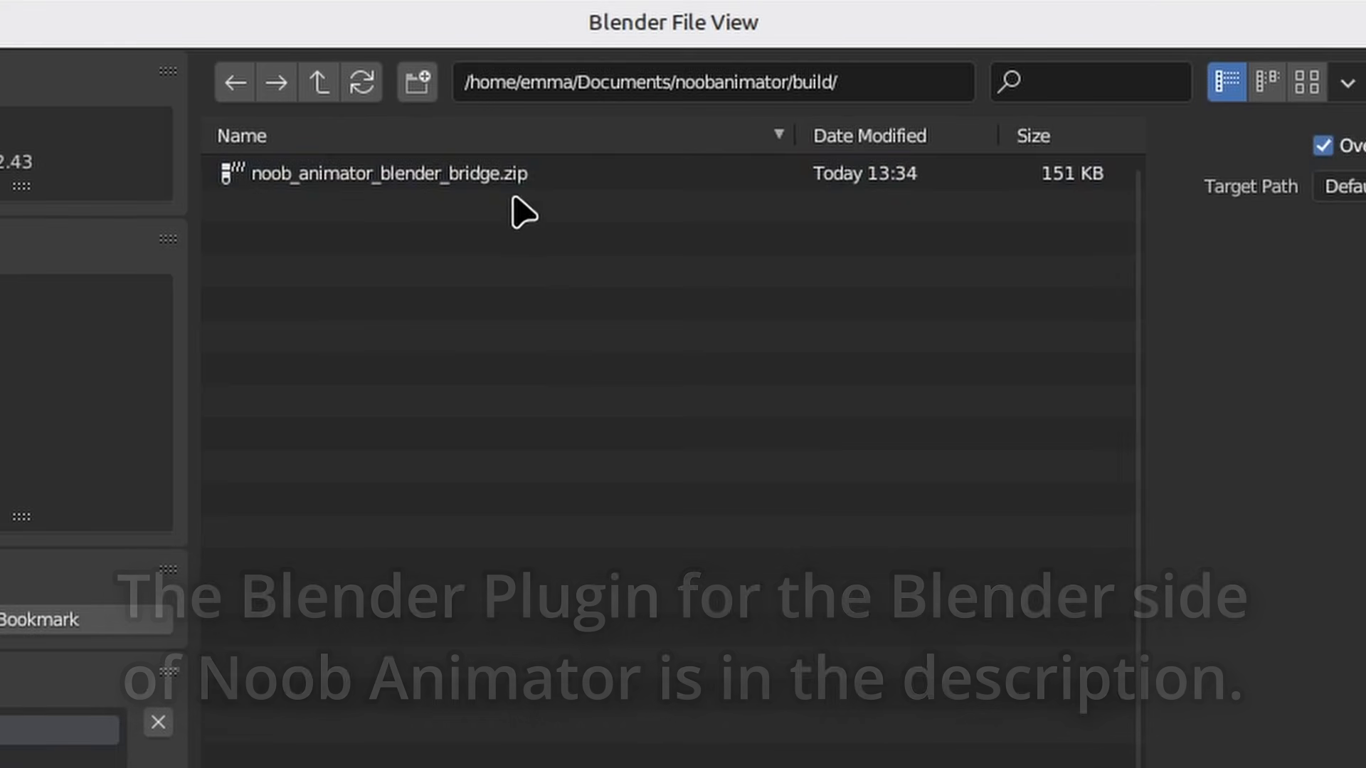
click(372, 124)
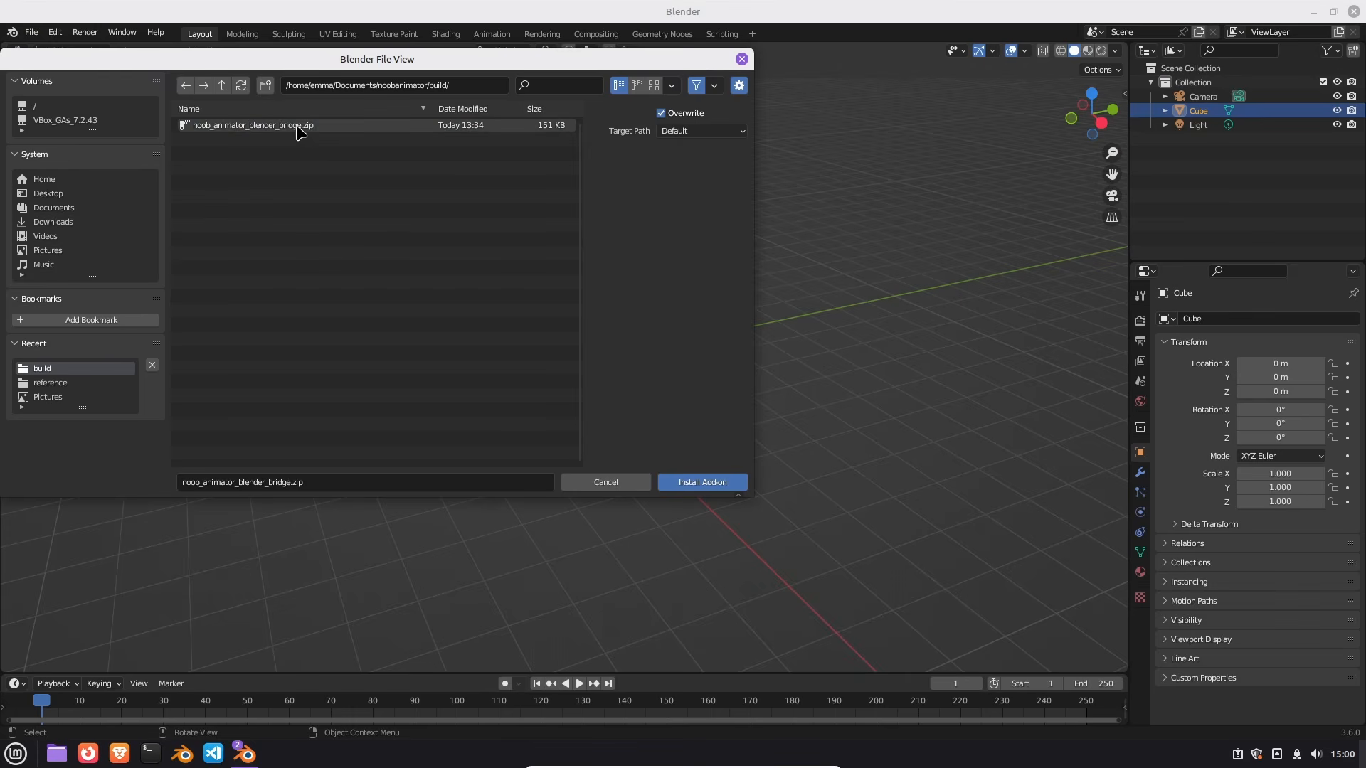
click(693, 482)
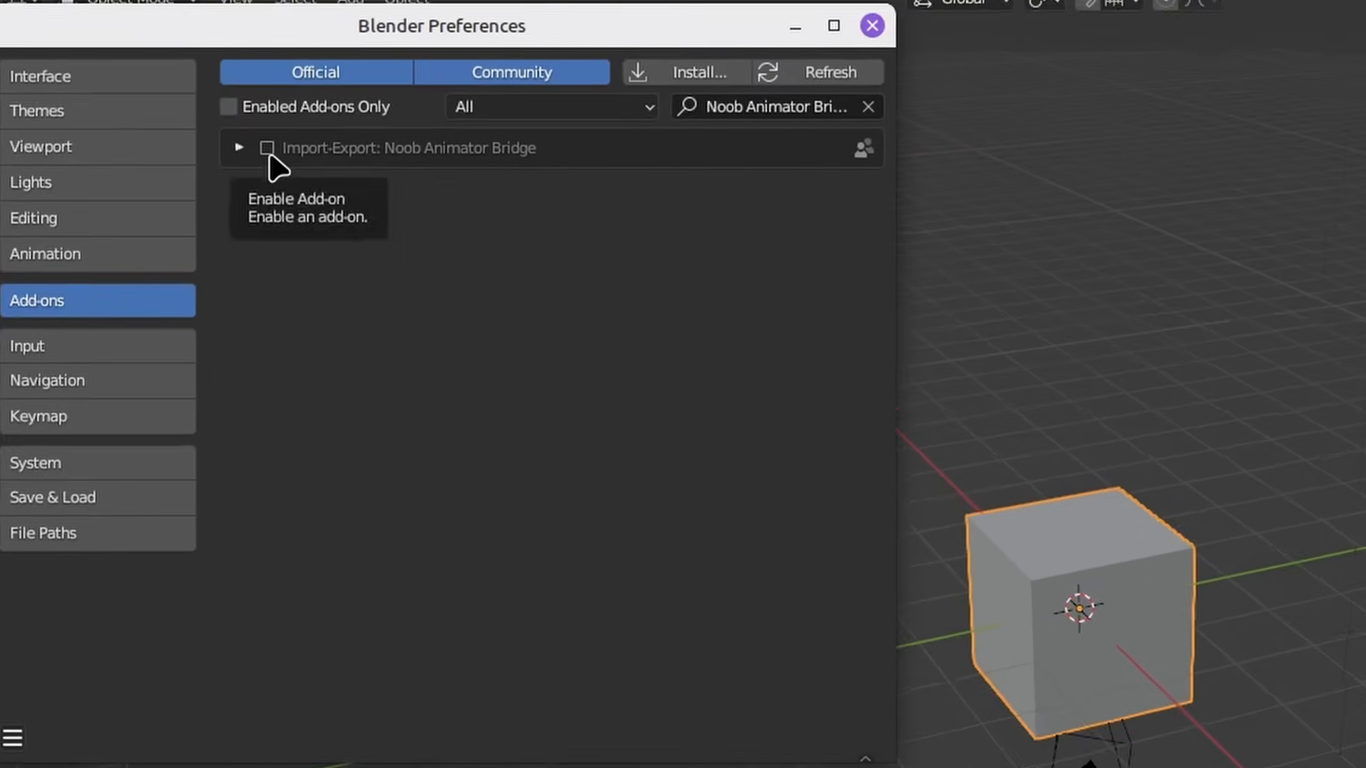
Enable the Noob Animator Bridge add-on and expand its details to reach the server, token and Open Cloud preferences
click(268, 150)
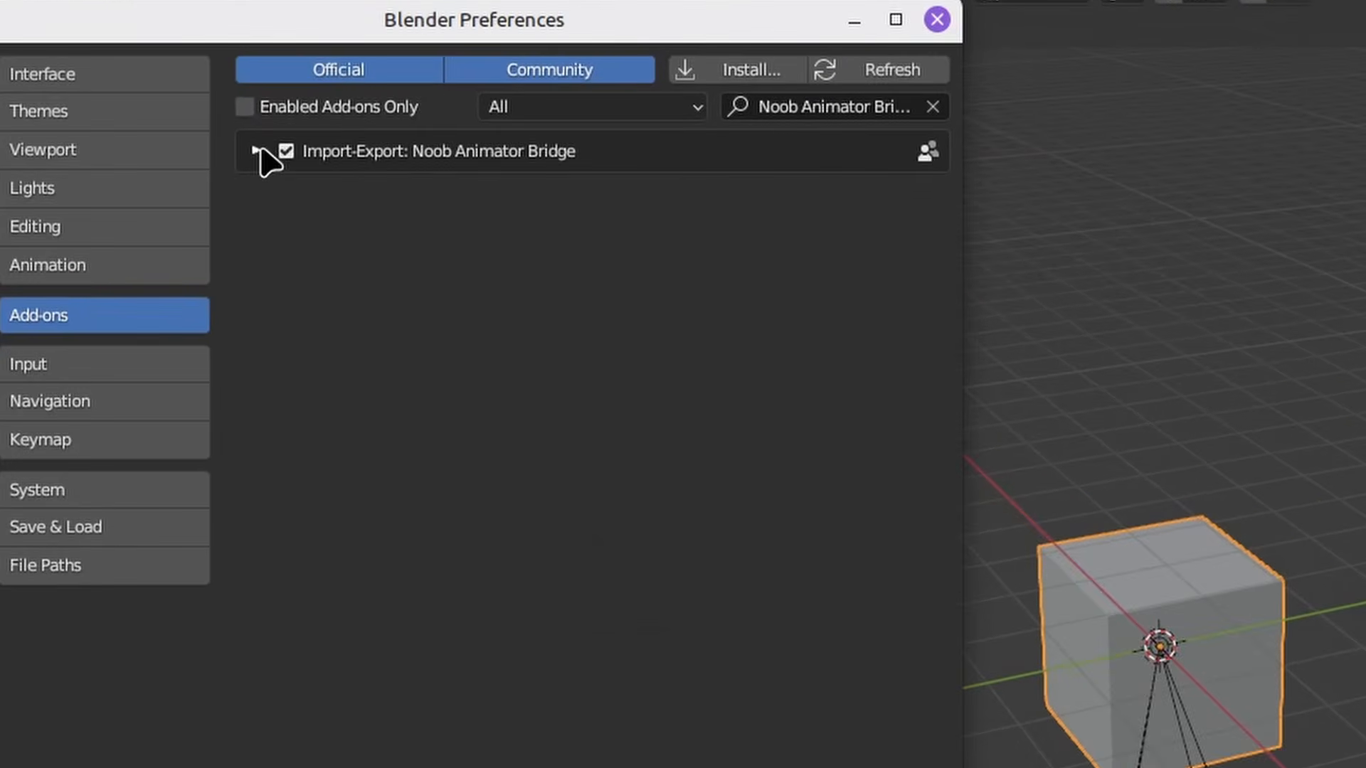
click(240, 148)
scroll(585, 247, down, 3)
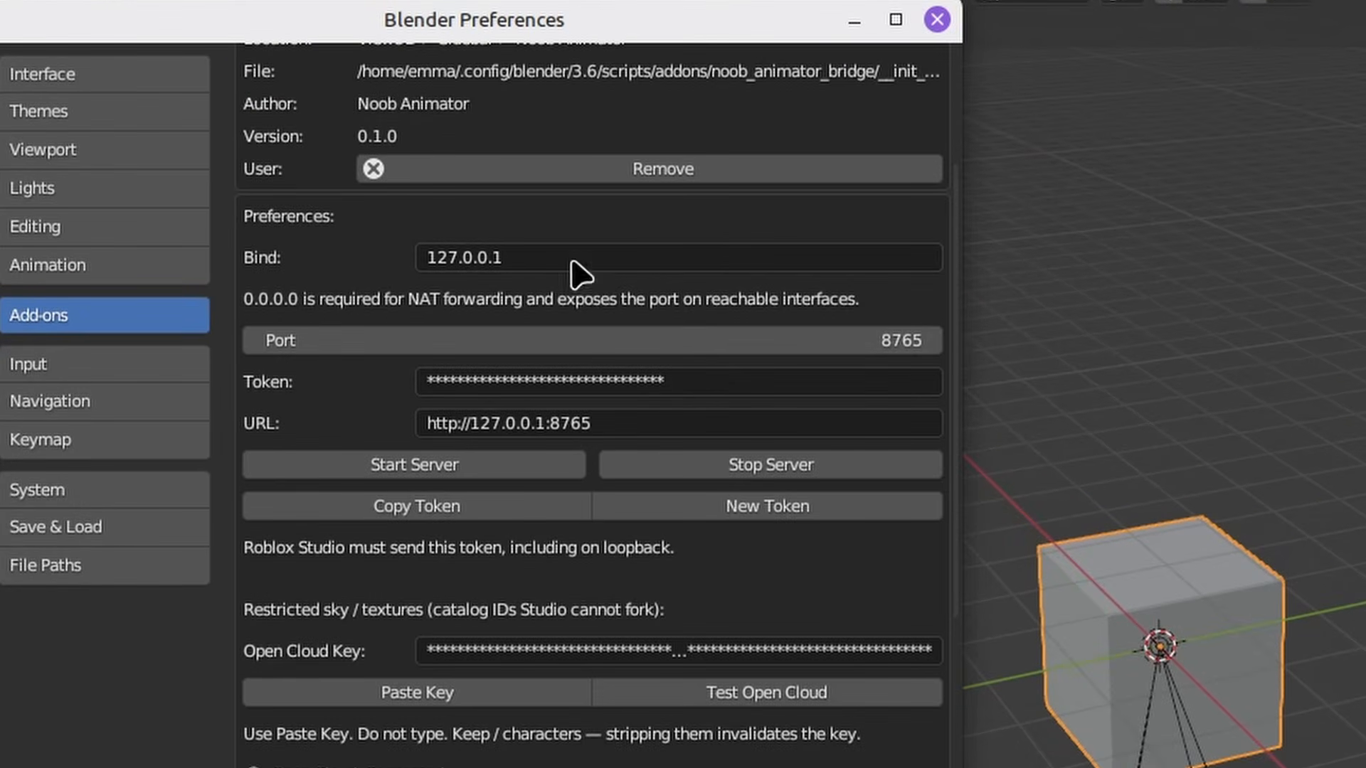
scroll(579, 272, down, 2)
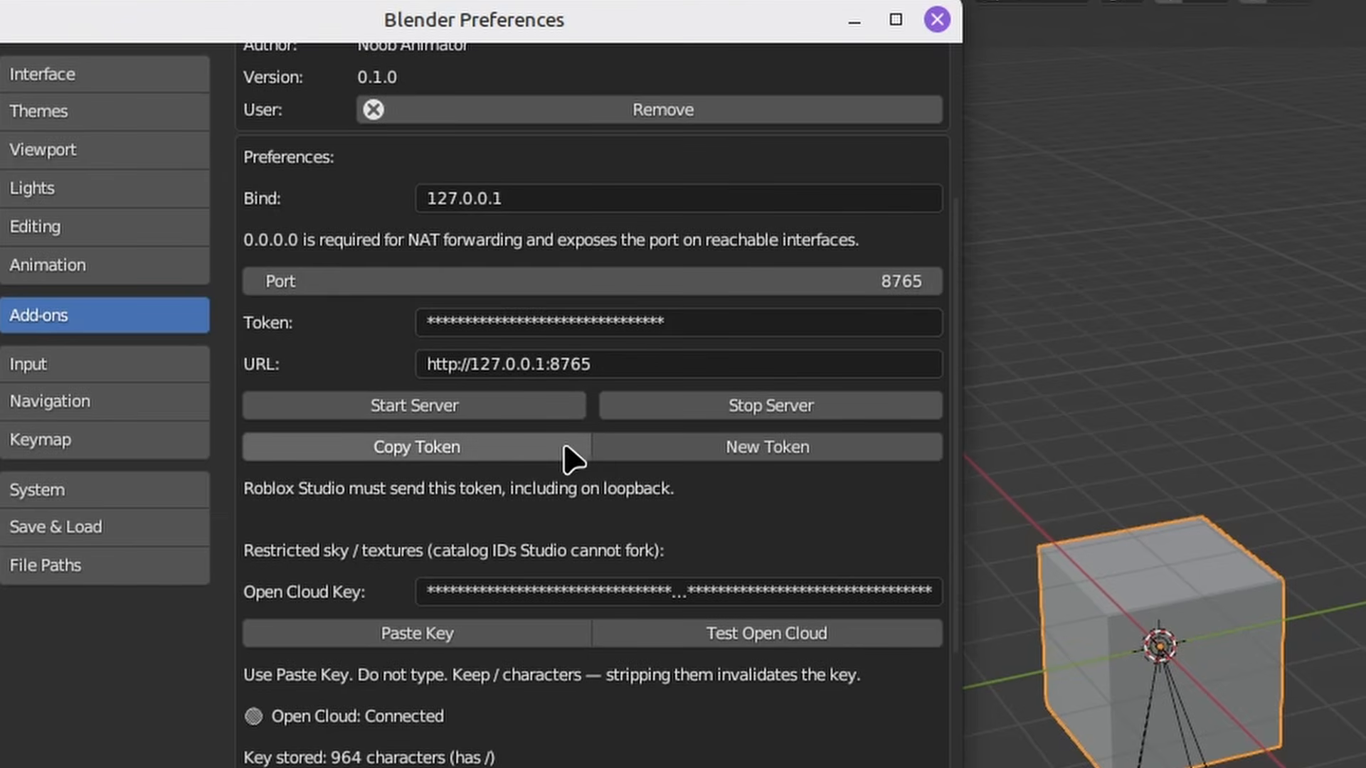
Copy the bridge token from the Blender add-on preferences and paste it as the Blender token in Roblox Studio's Blender Bridge Settings
click(544, 445)
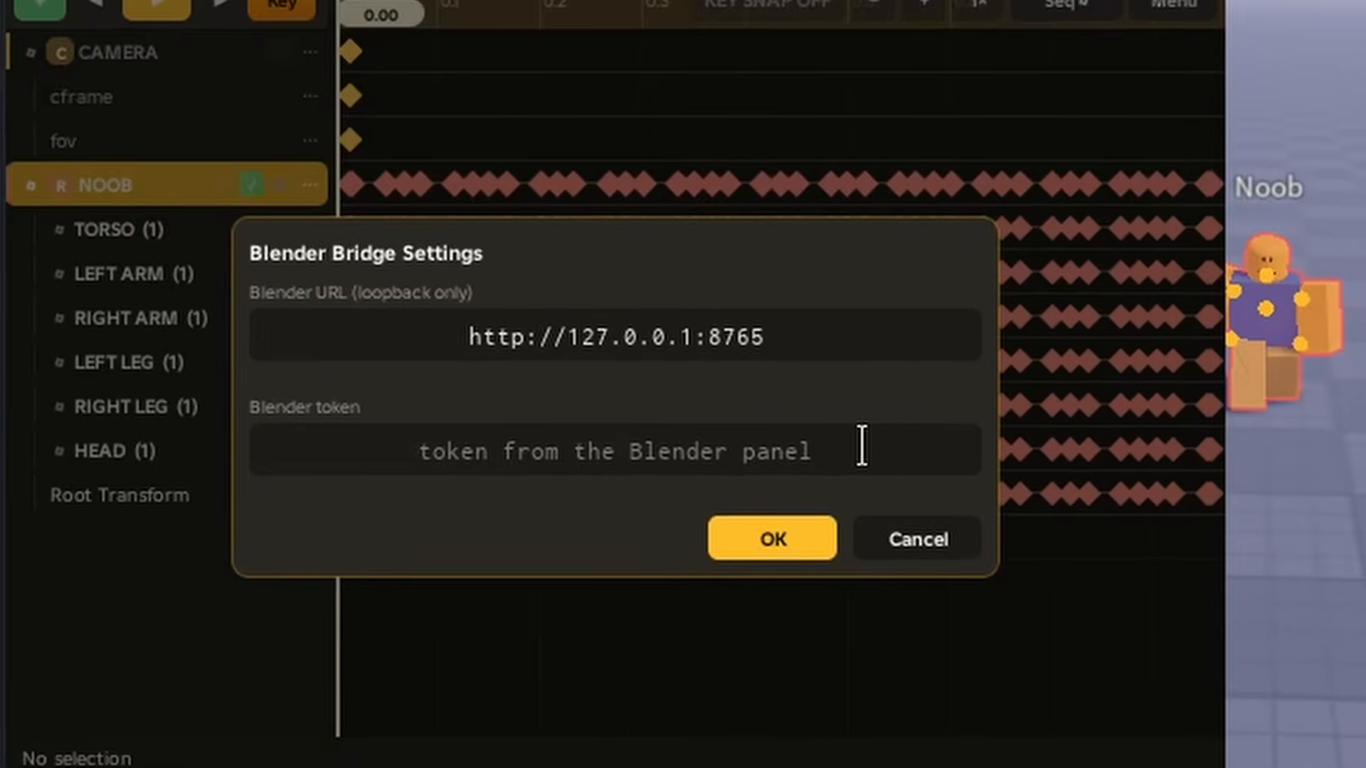
key(ctrl+v)
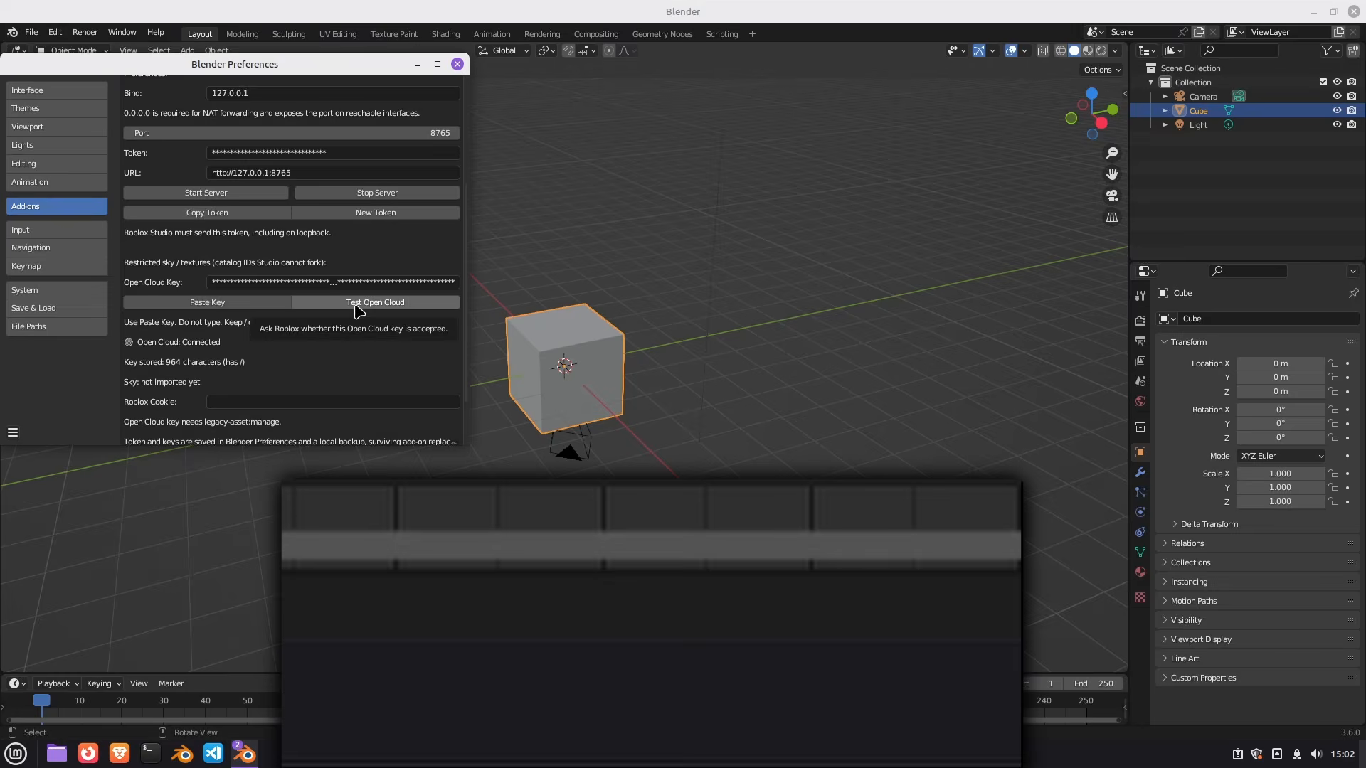
Switch back to Blender, test the stored Open Cloud key and start the Noob Animator Bridge server
click(358, 306)
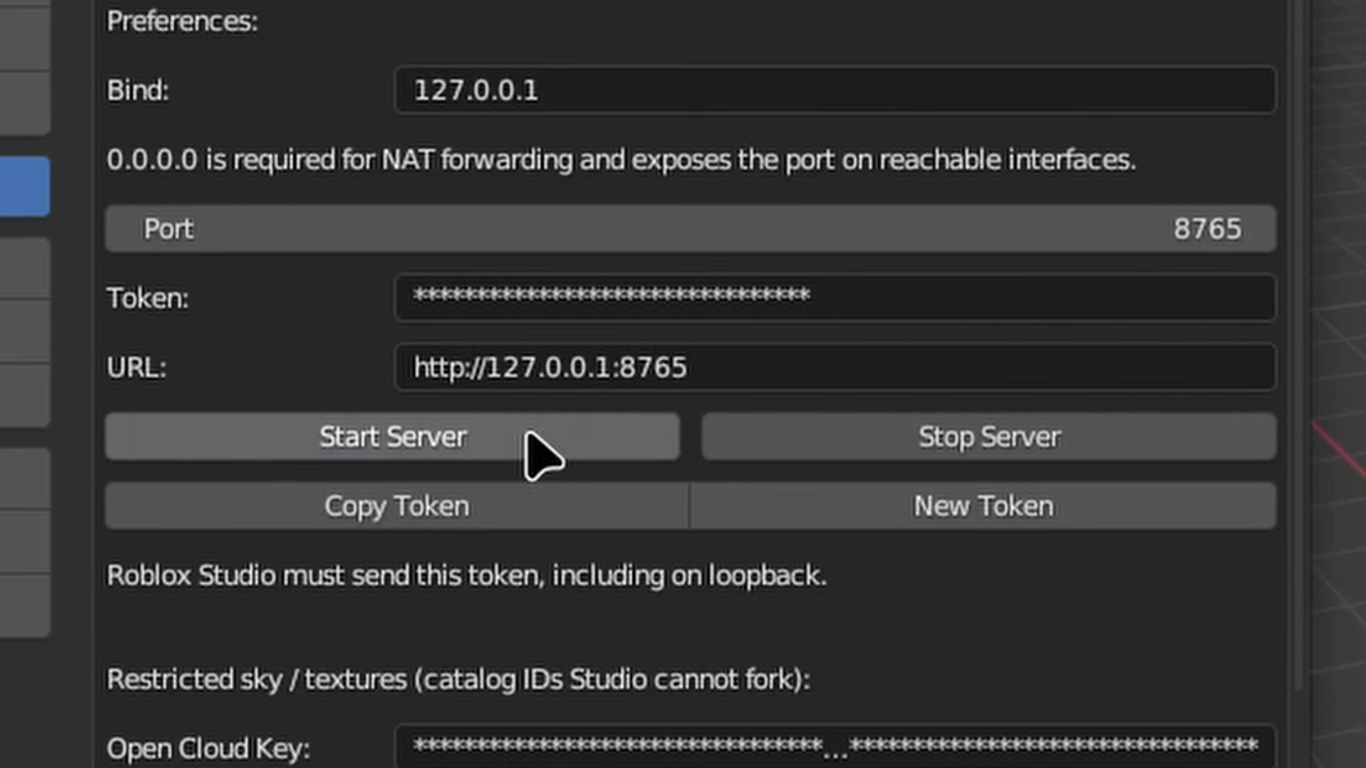
click(530, 441)
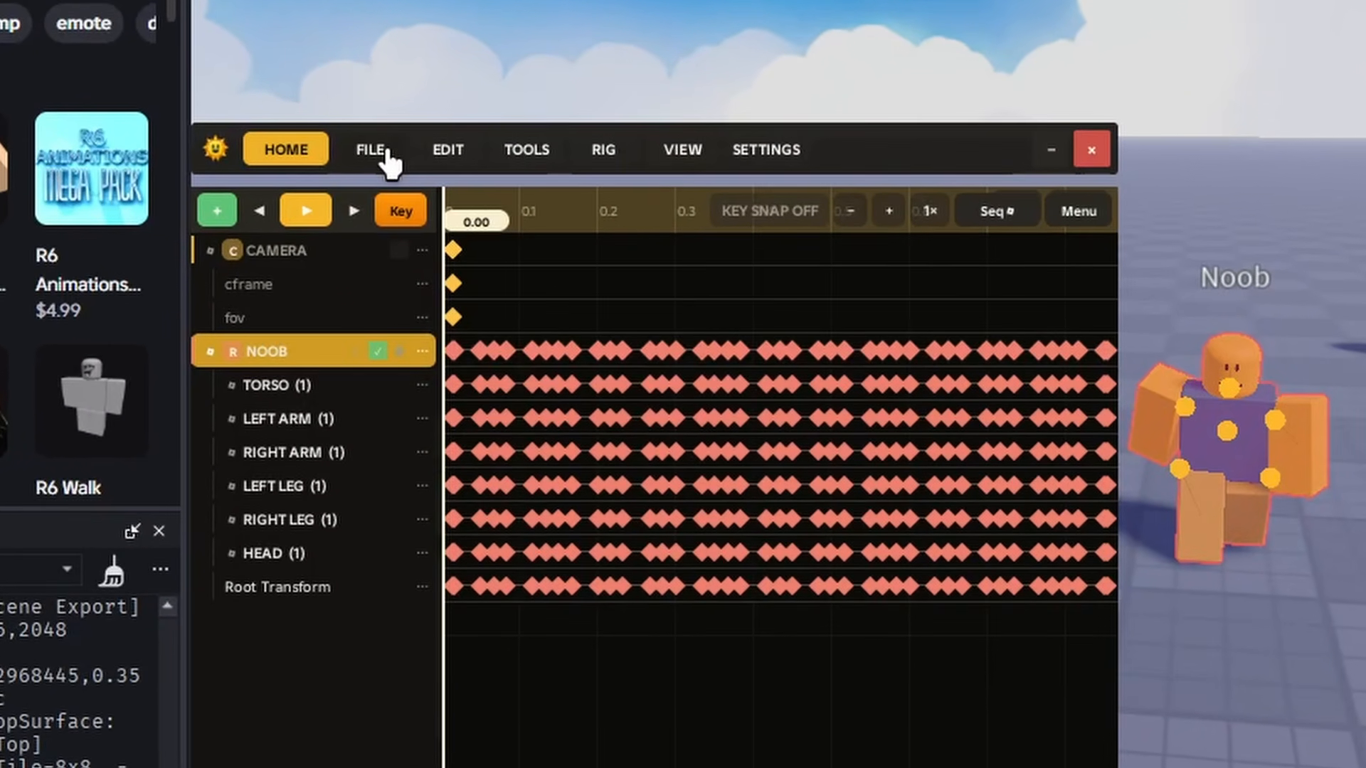
Switch to Roblox Studio and send the Noob animation and its scene to Blender from Noob Animator
click(371, 150)
click(520, 518)
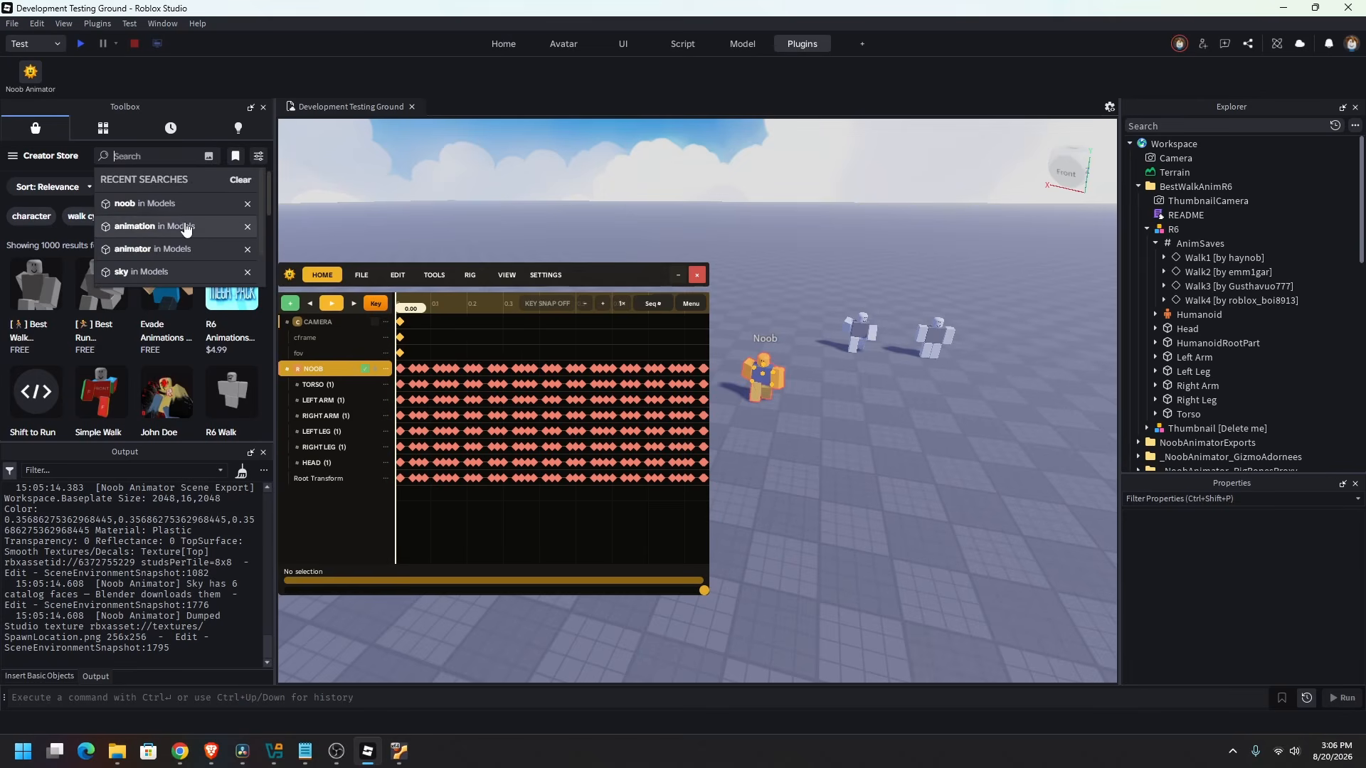
Search the Creator Store for "starter house", insert the ROBLOX 2006-2008 house and send the updated scene to Blender
click(171, 253)
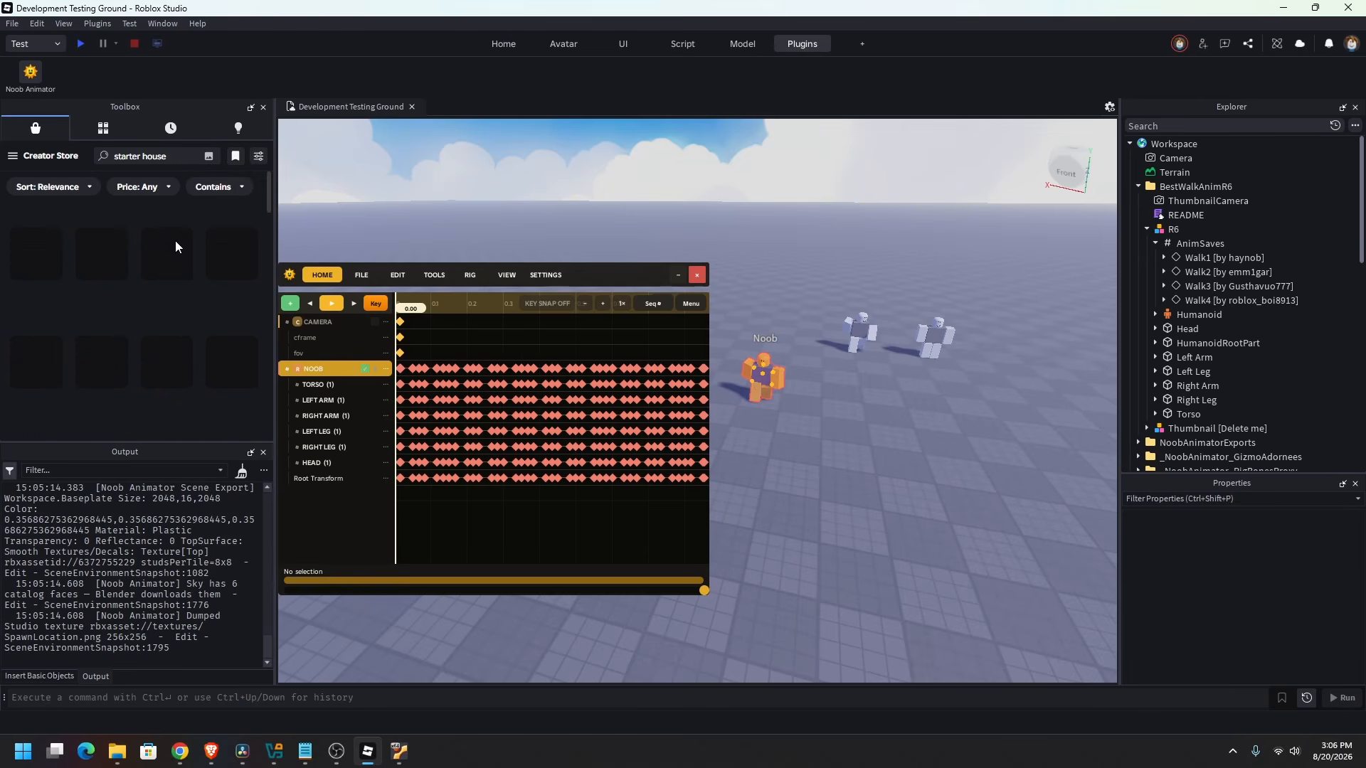
click(107, 249)
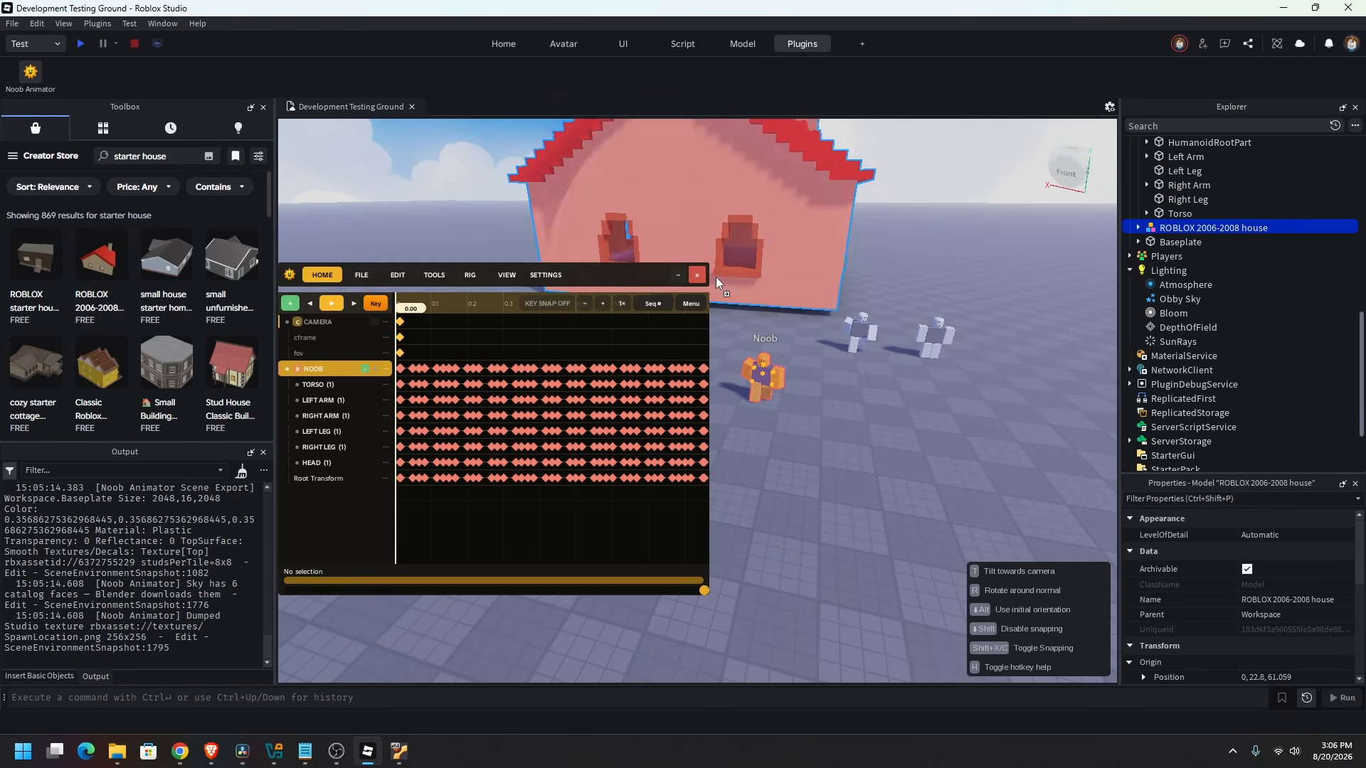
click(361, 274)
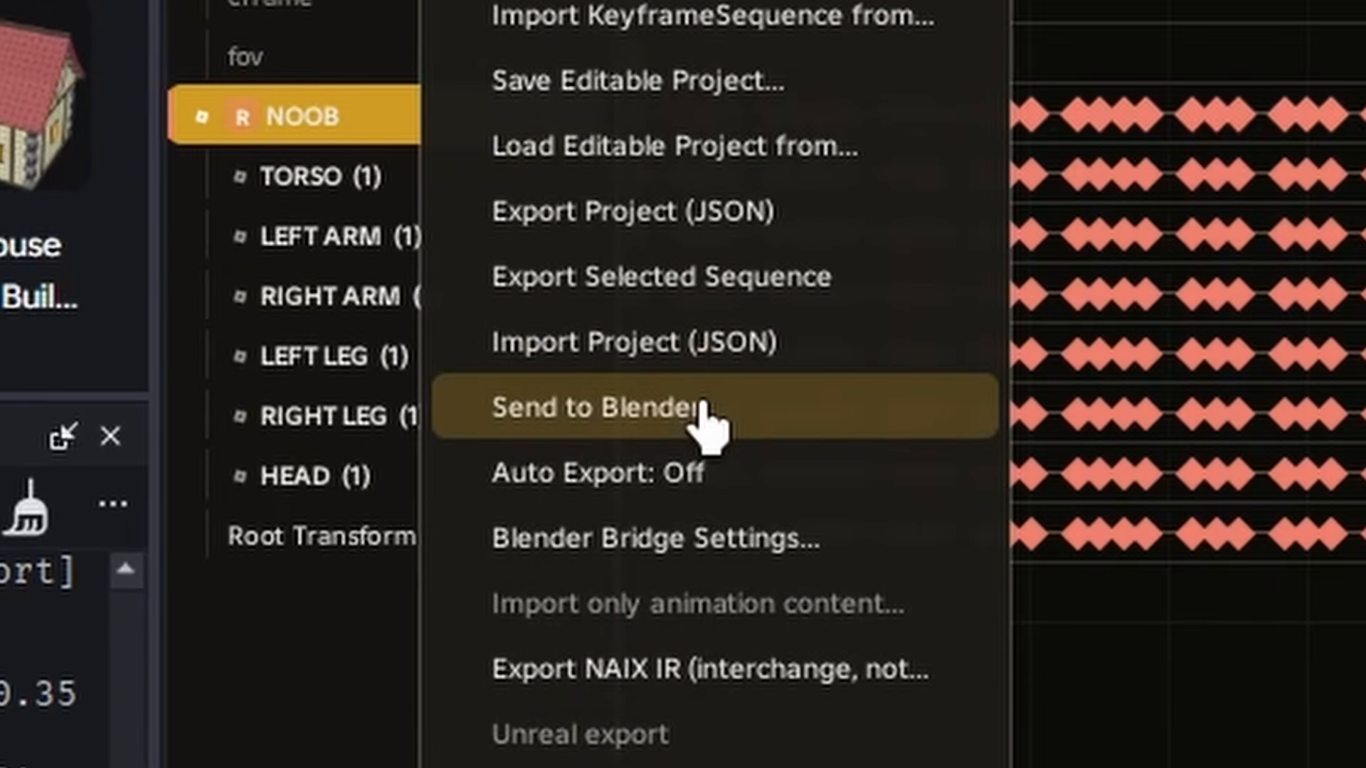
click(703, 409)
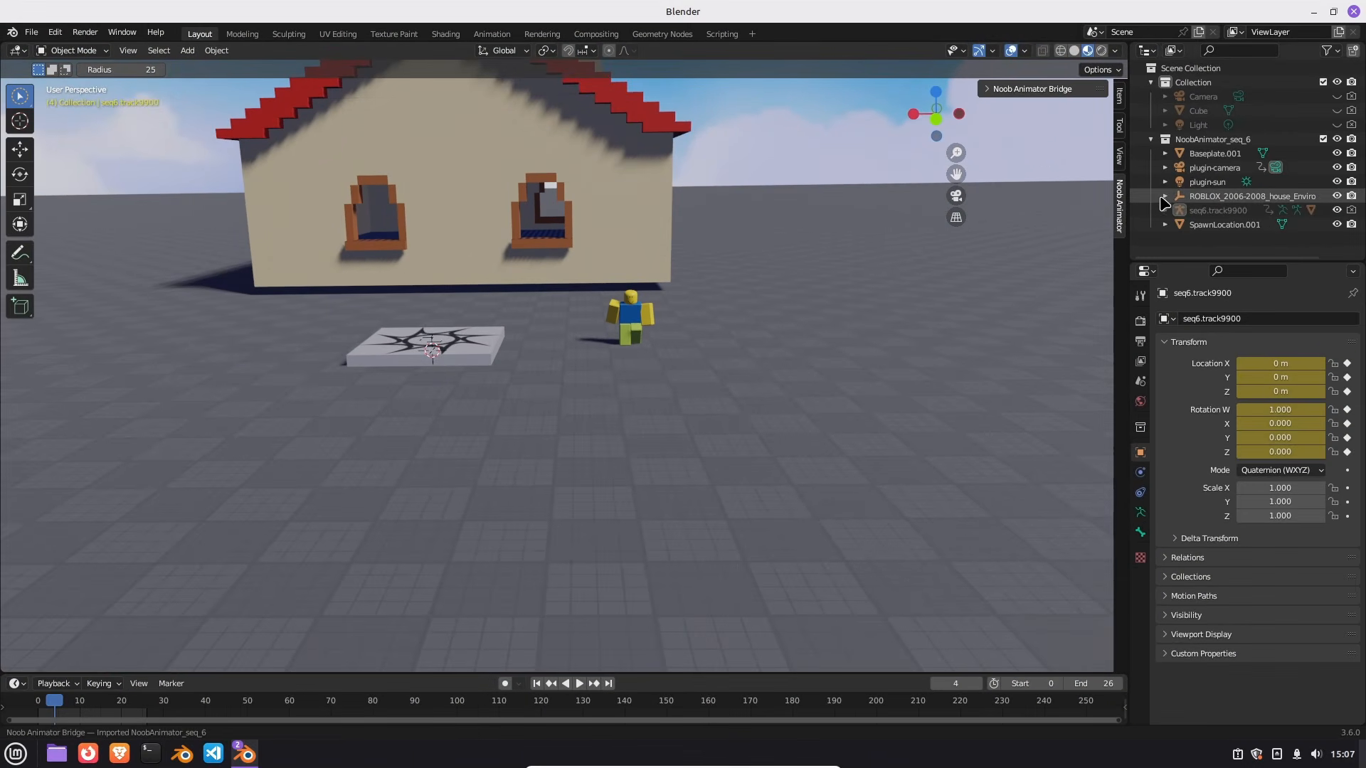
Switch to Blender, select plugin-camera in the imported NoobAnimator_seq_6 collection and set the render engine to Cycles
scroll(1200, 199, down, 15)
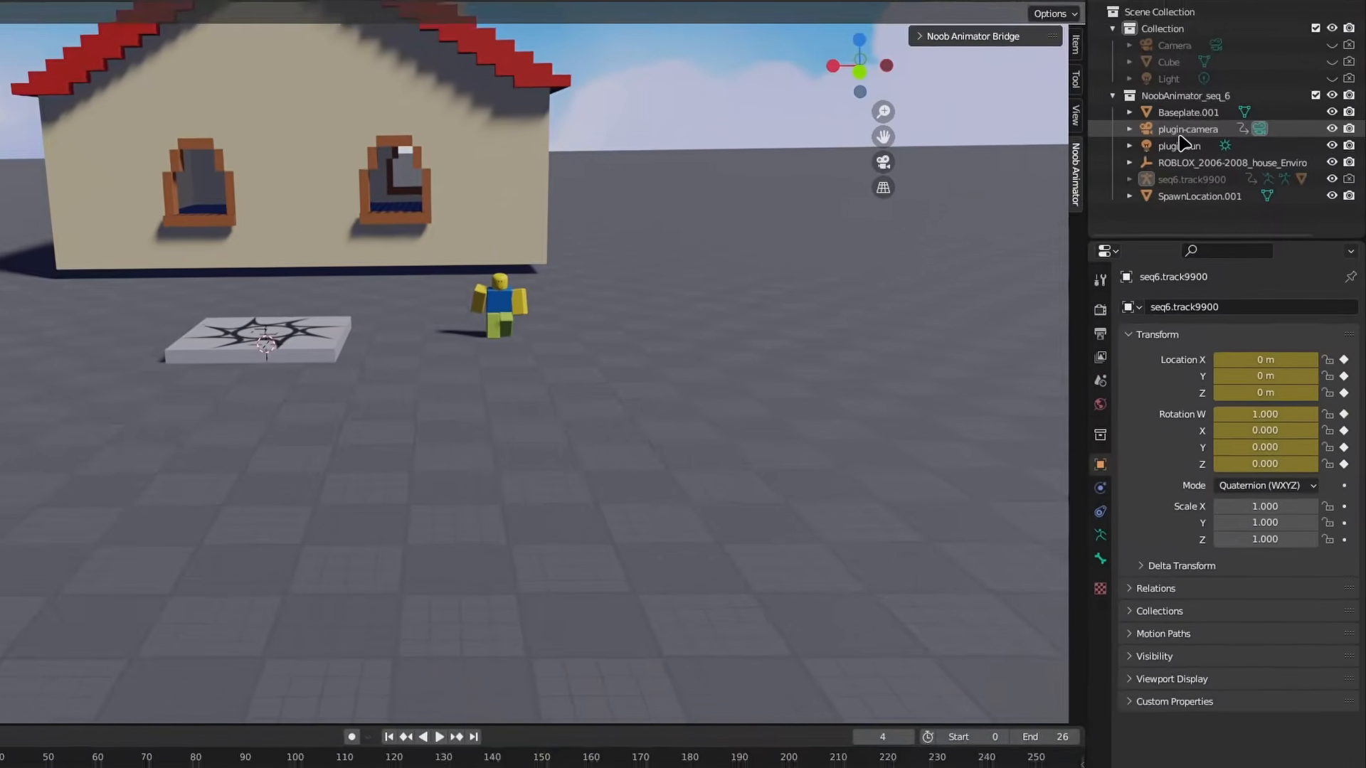
click(1184, 132)
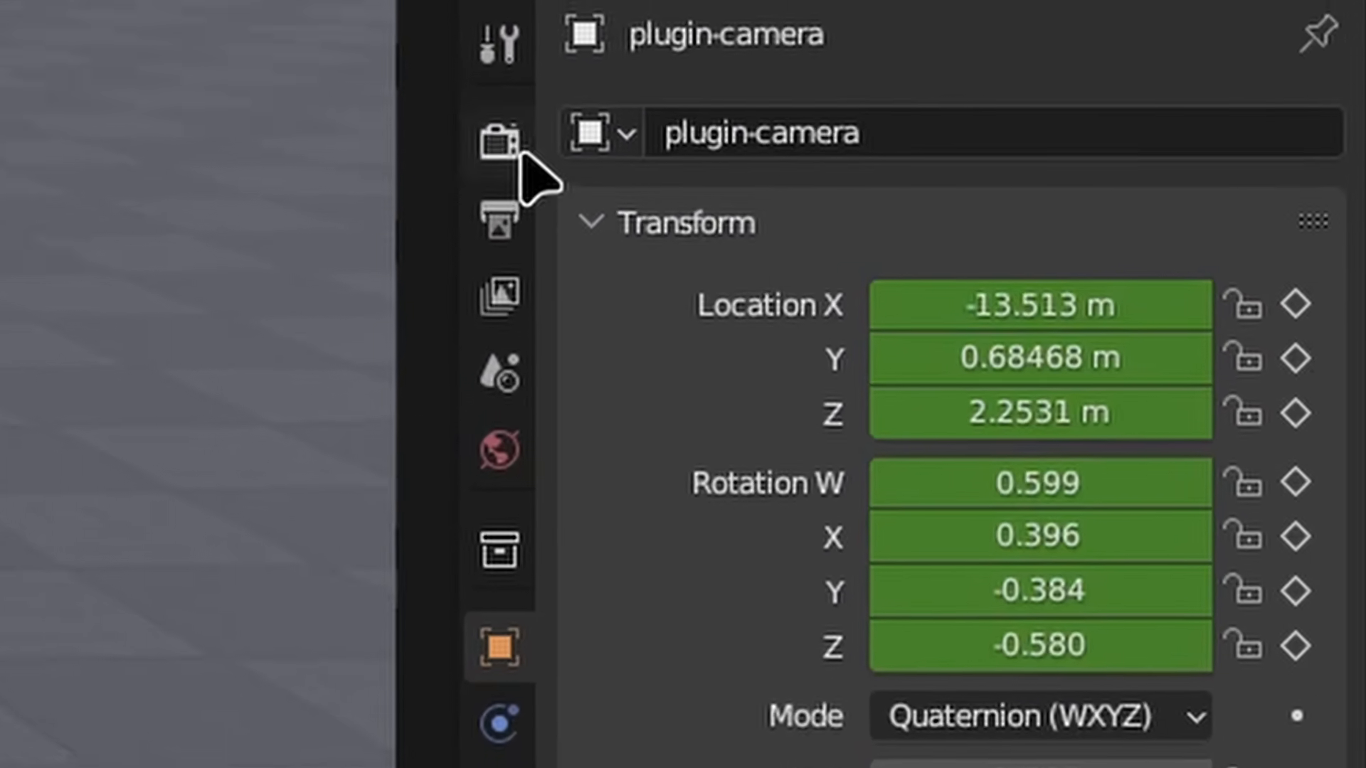
click(518, 151)
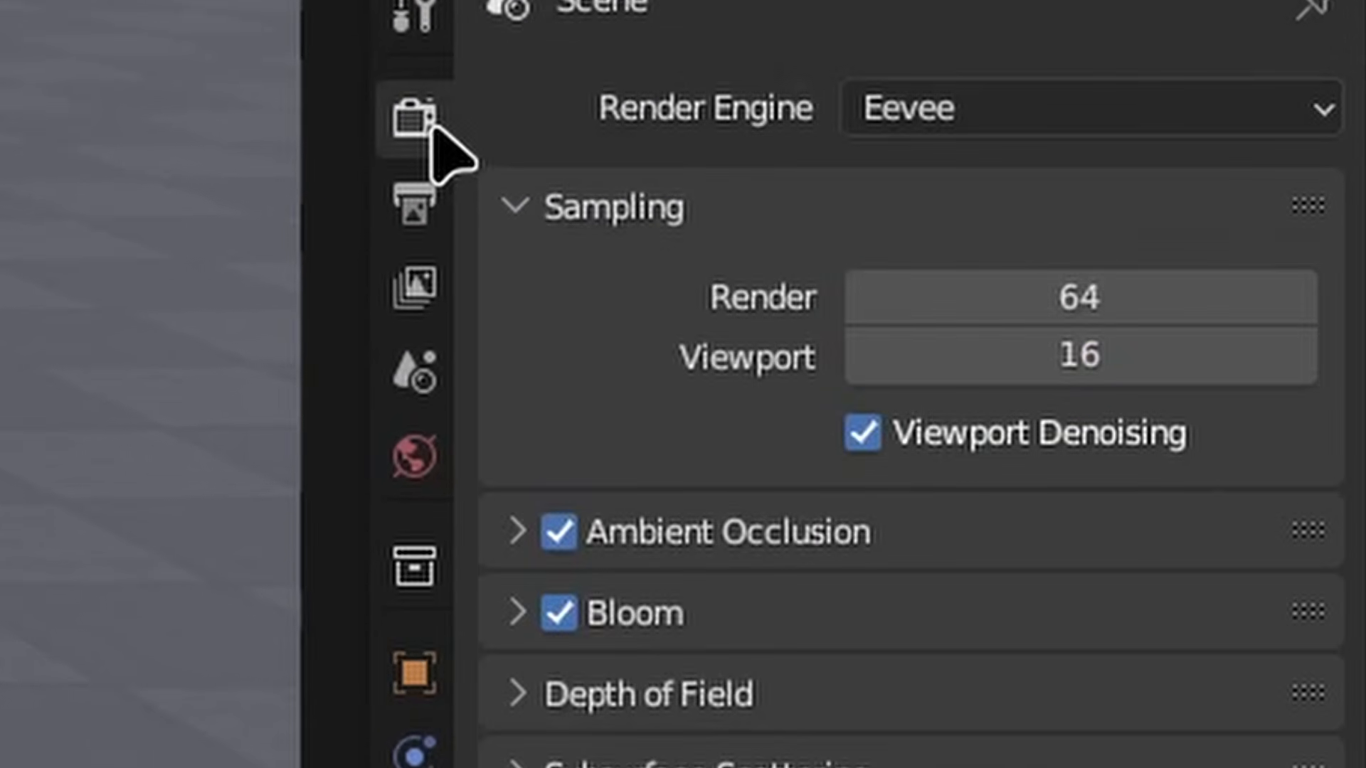
click(932, 122)
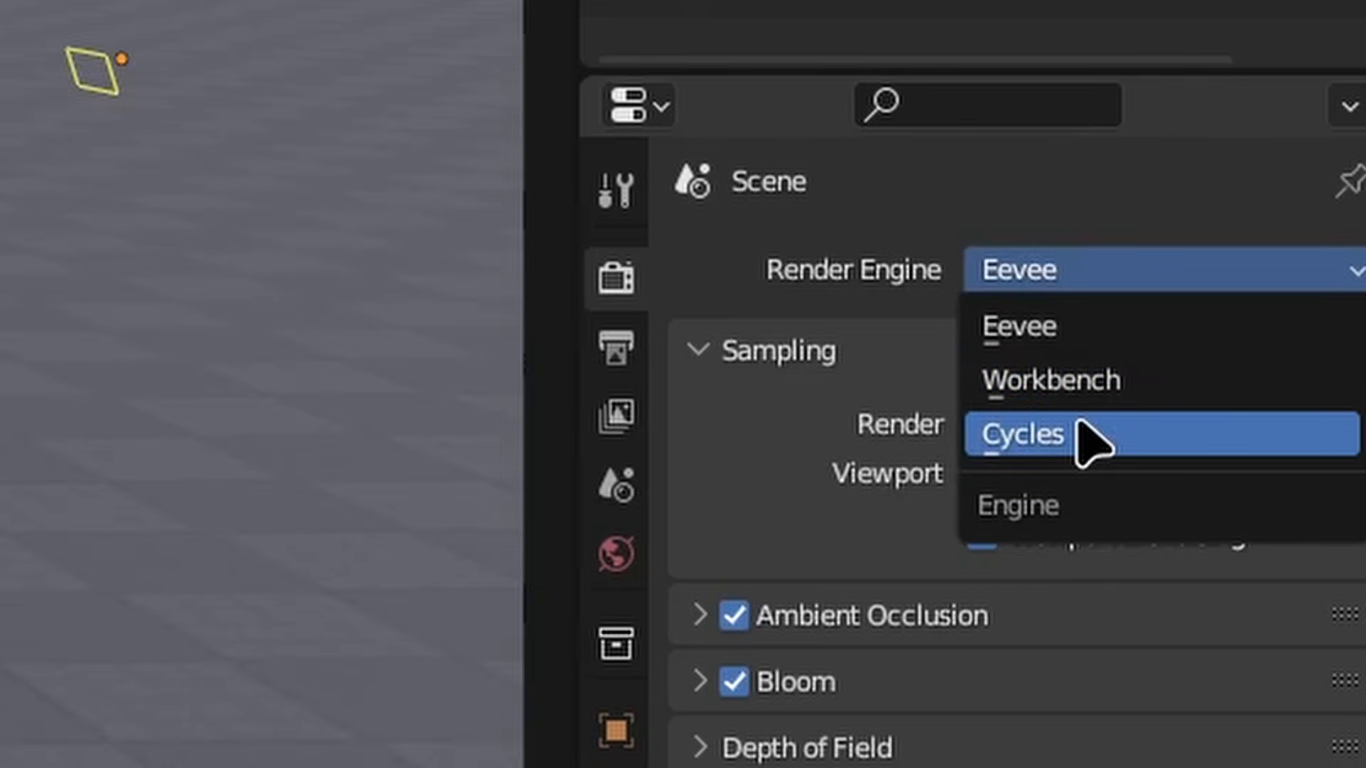
click(1078, 430)
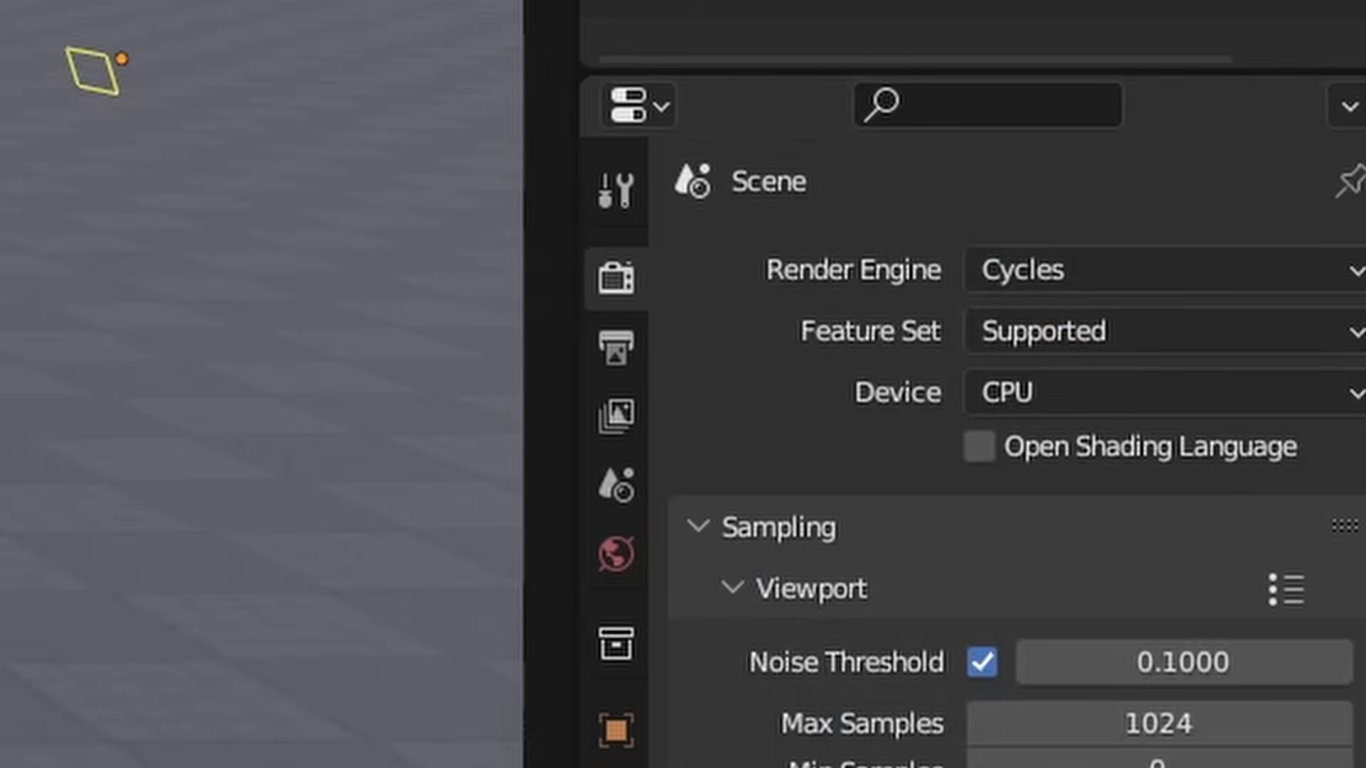
Display the viewport in Rendered shading, framed on the Noob rig, and play the animation
click(1102, 54)
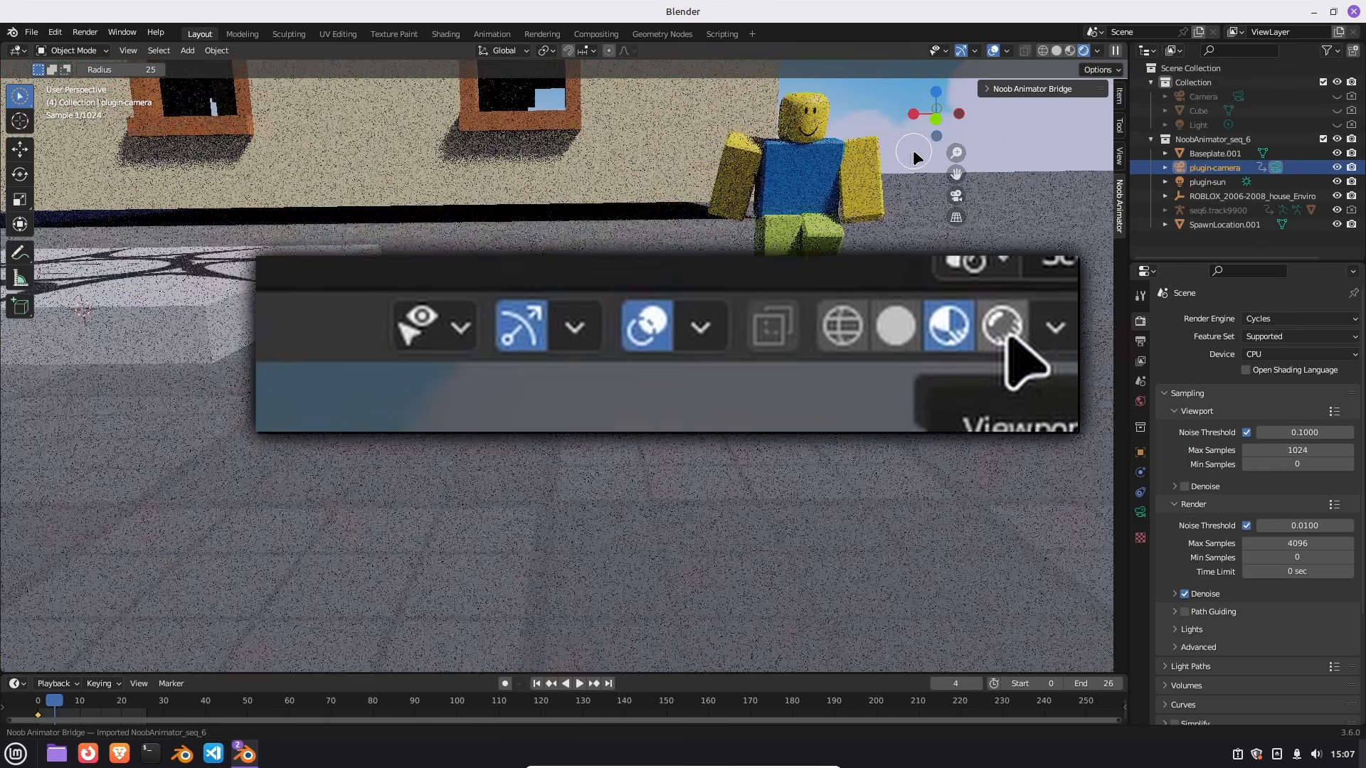
shift+middle_drag(886, 147, 785, 241)
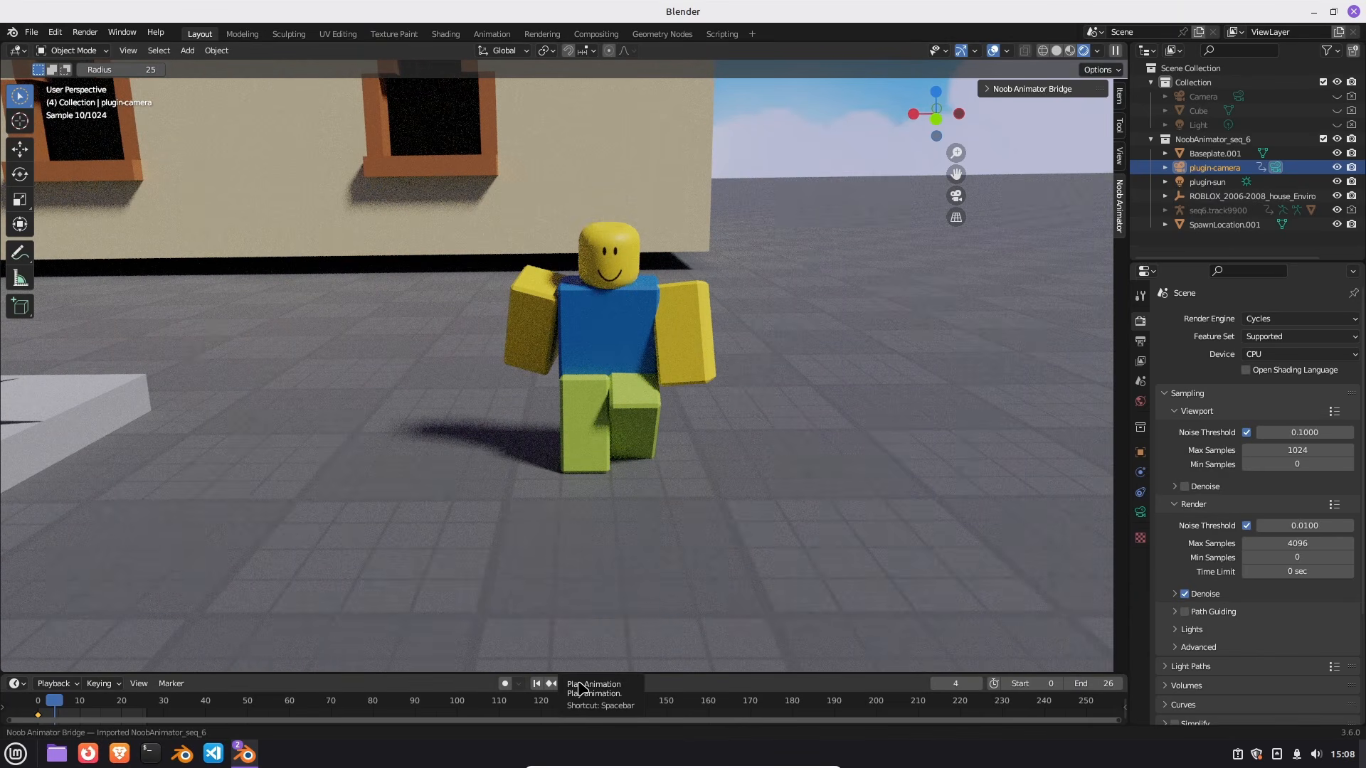
click(580, 684)
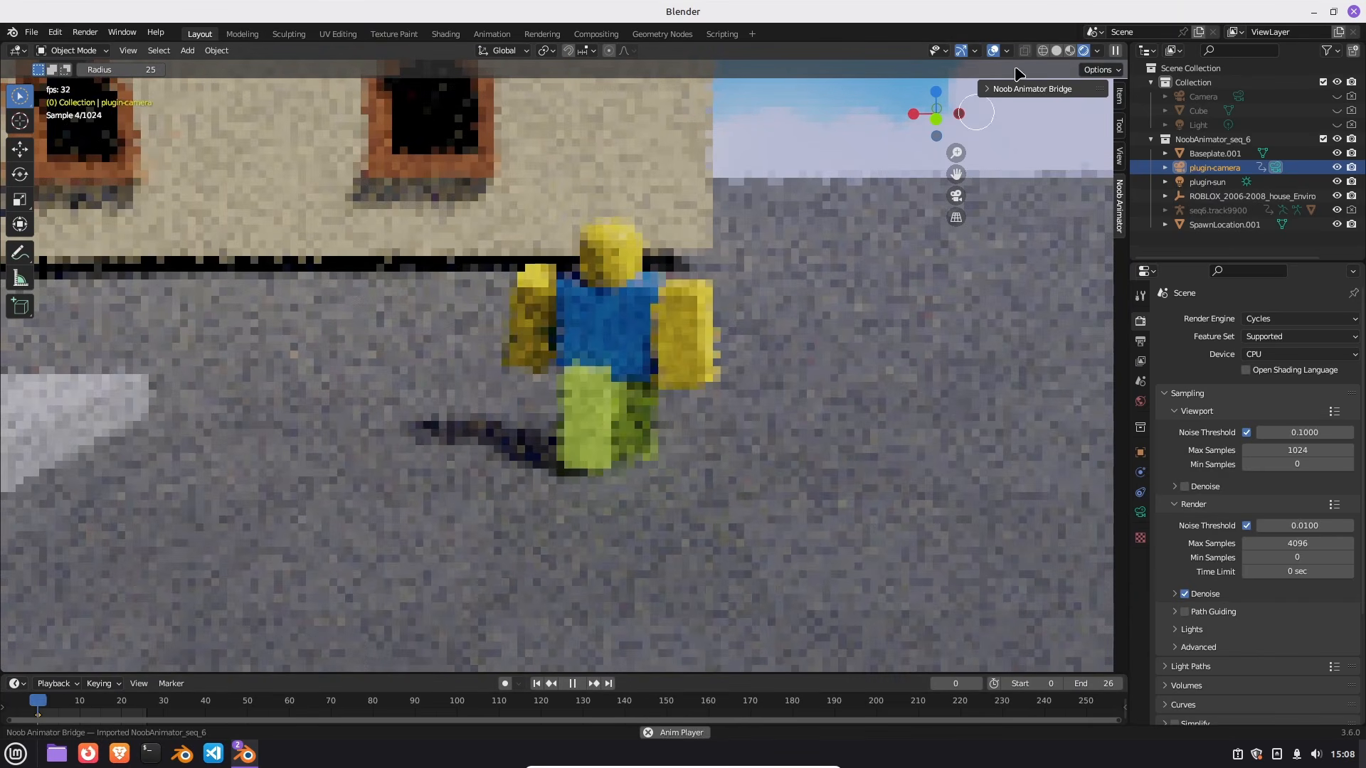
Change the viewport shading through Wireframe and Solid to Material Preview and inspect the walking Noob from other angles
click(1043, 51)
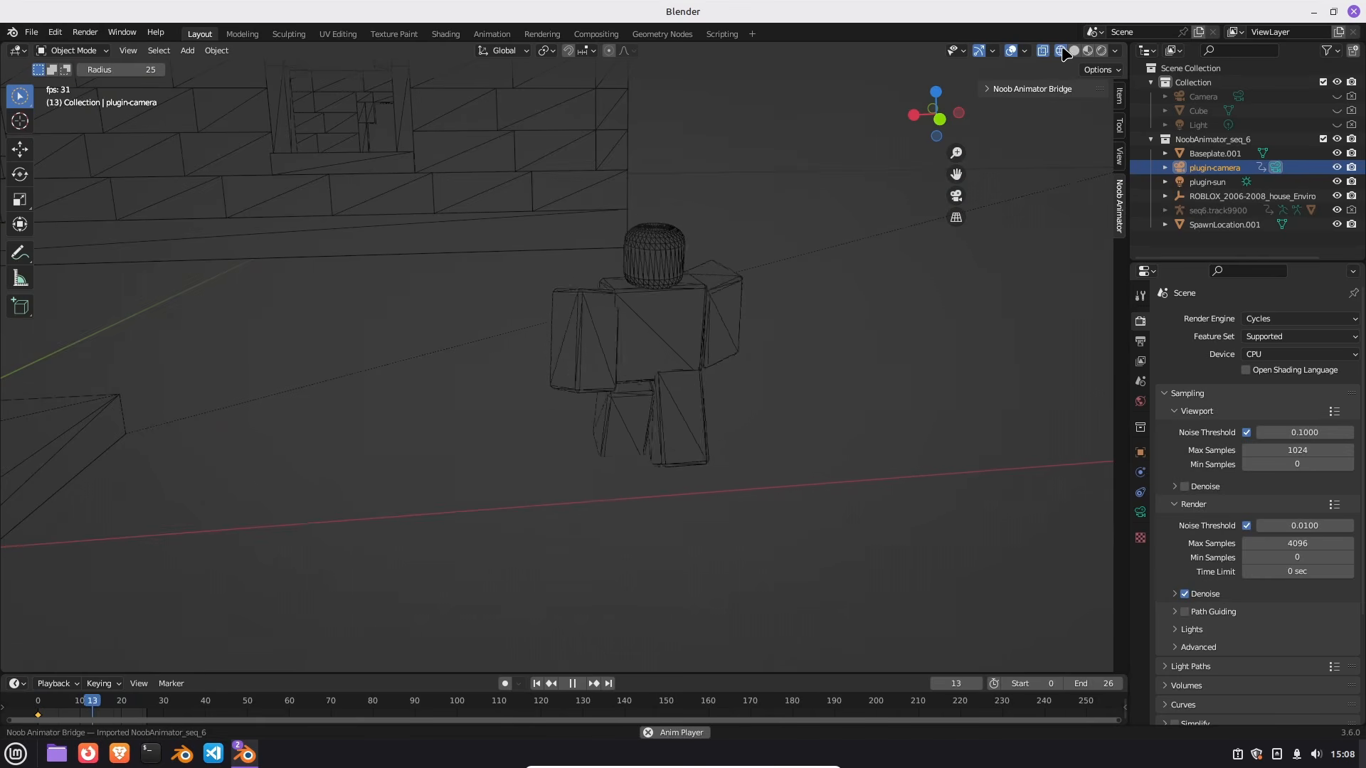
click(1075, 50)
click(1094, 52)
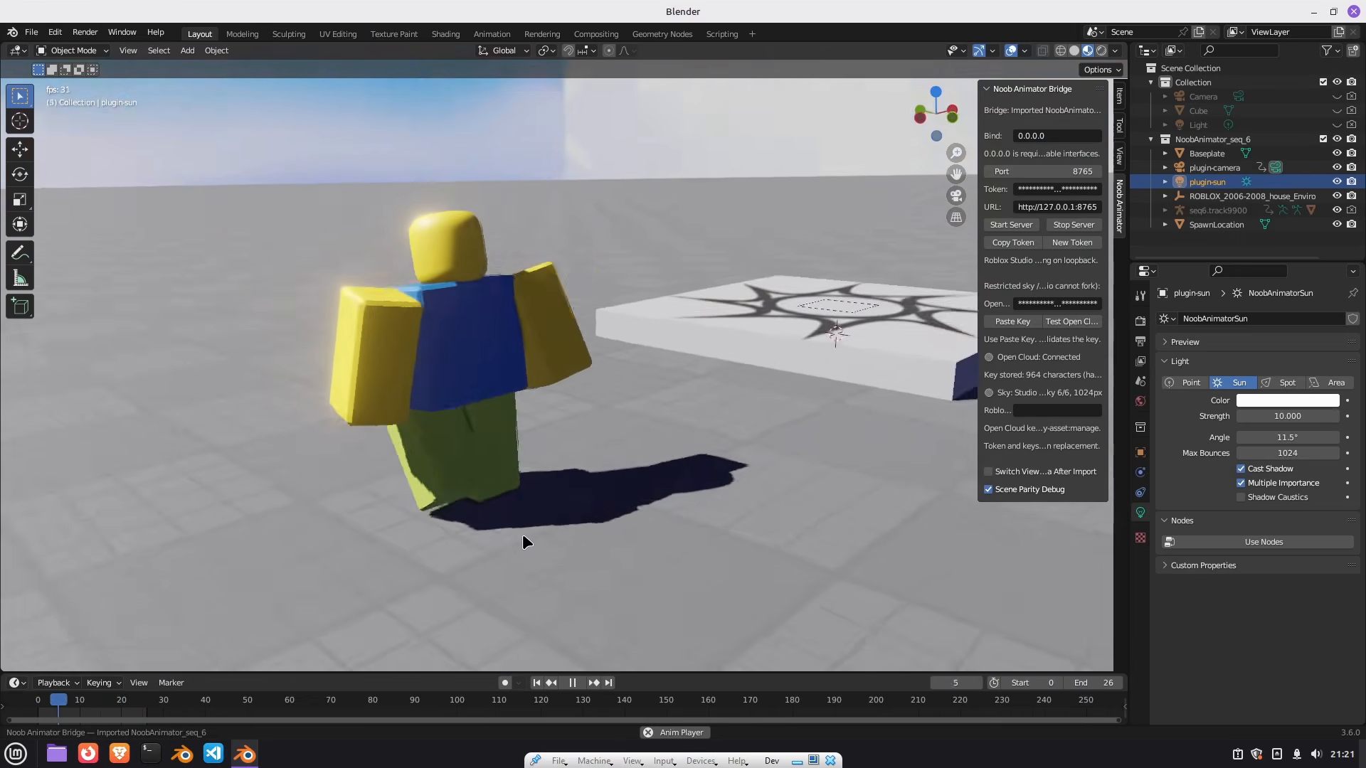
middle_drag(483, 532, 652, 502)
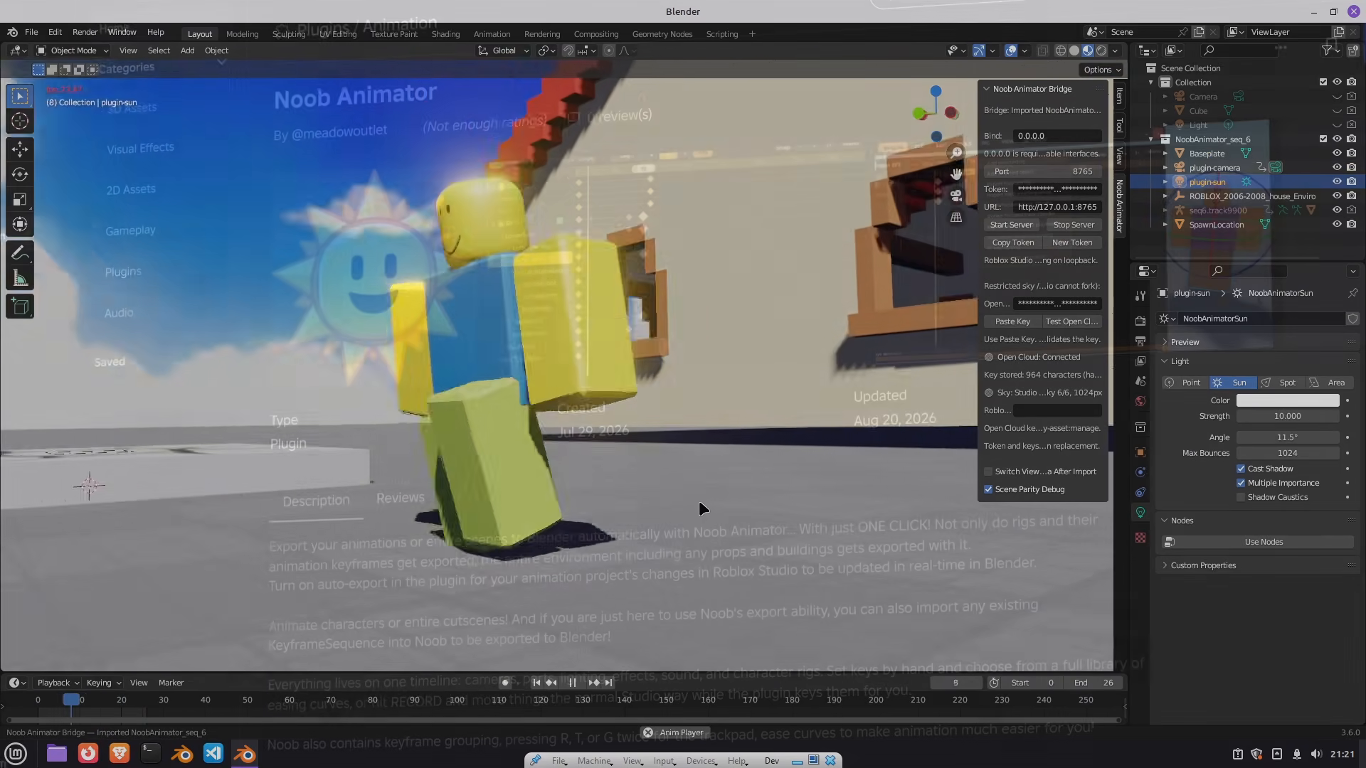